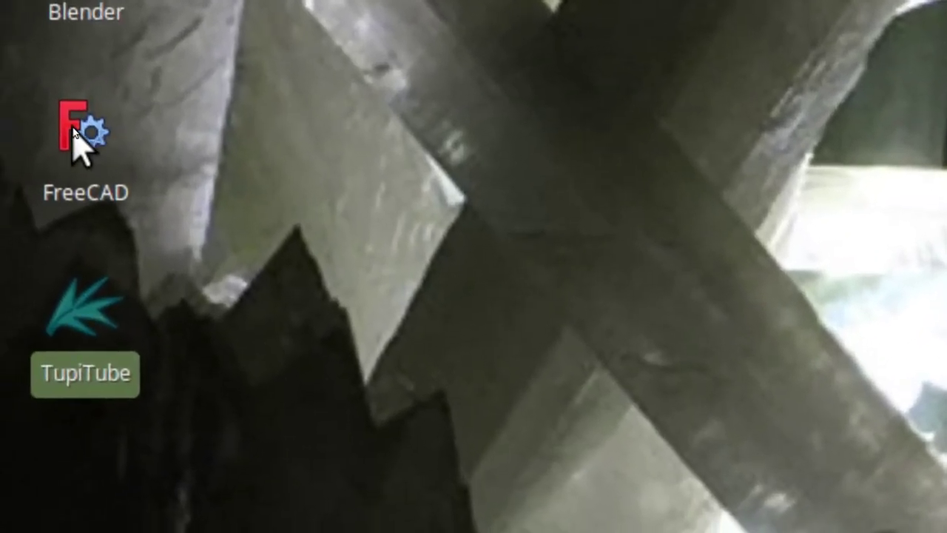
- Launch FreeCAD 0.18 from its desktop icon using the Execute option
right_click(76, 131)
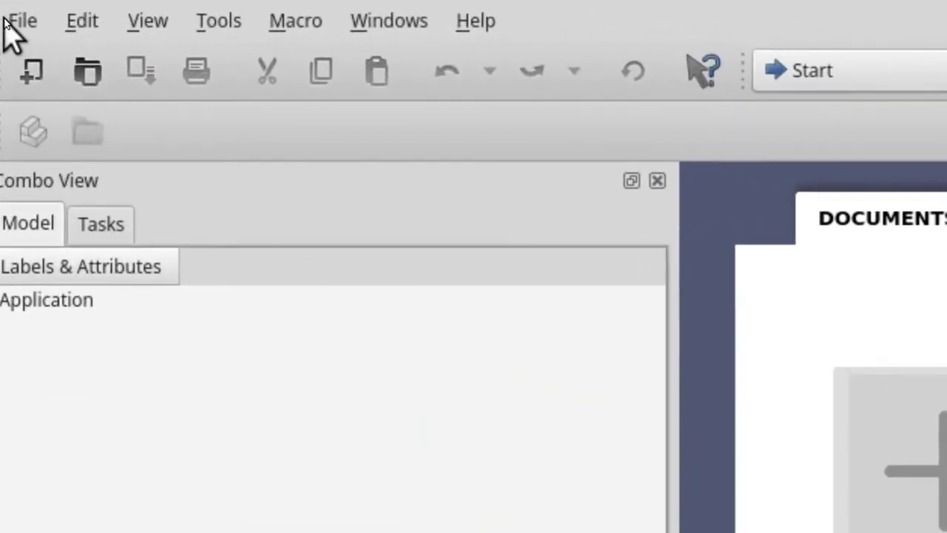
- Create a new empty document, Unnamed, with a blank 3D view
click(11, 24)
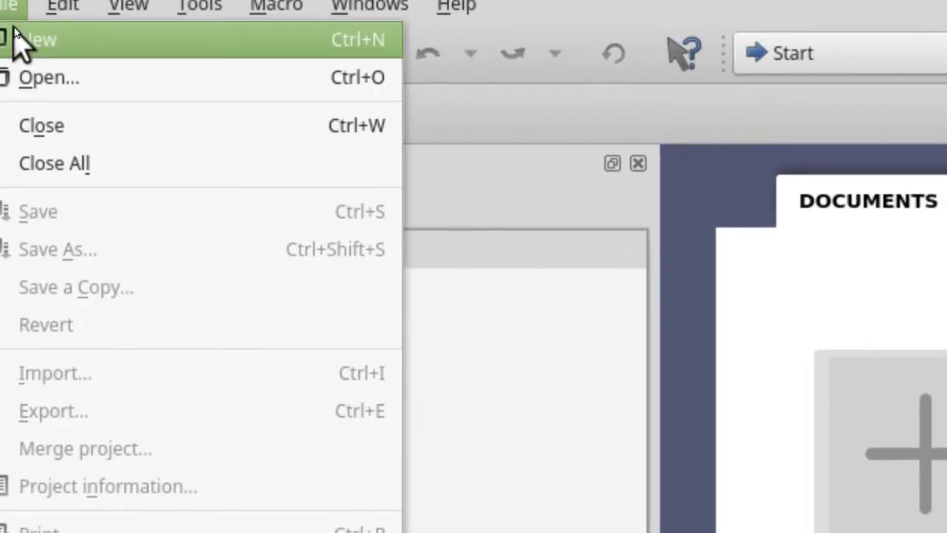
click(9, 19)
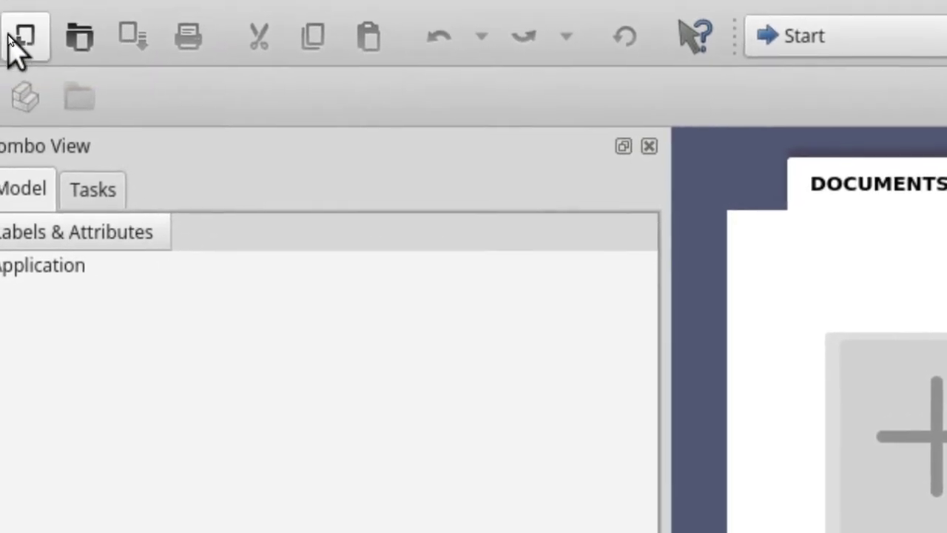
click(23, 35)
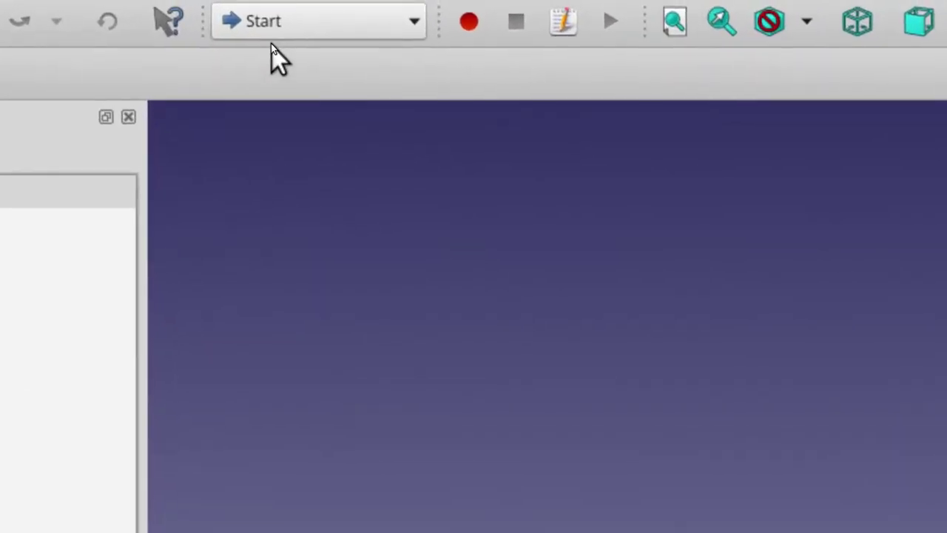
- Switch to the Part workbench, add a Cube solid and select it in the tree
click(276, 35)
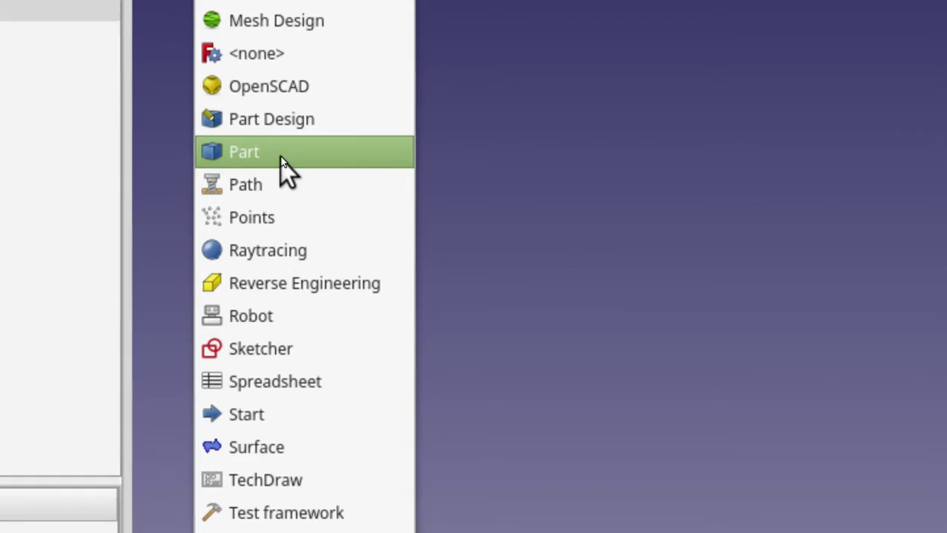
click(280, 157)
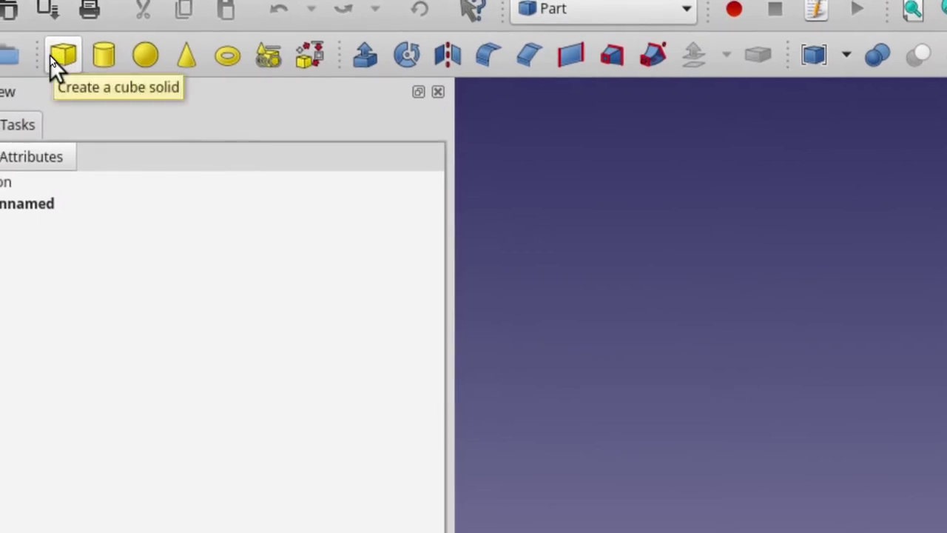
click(53, 59)
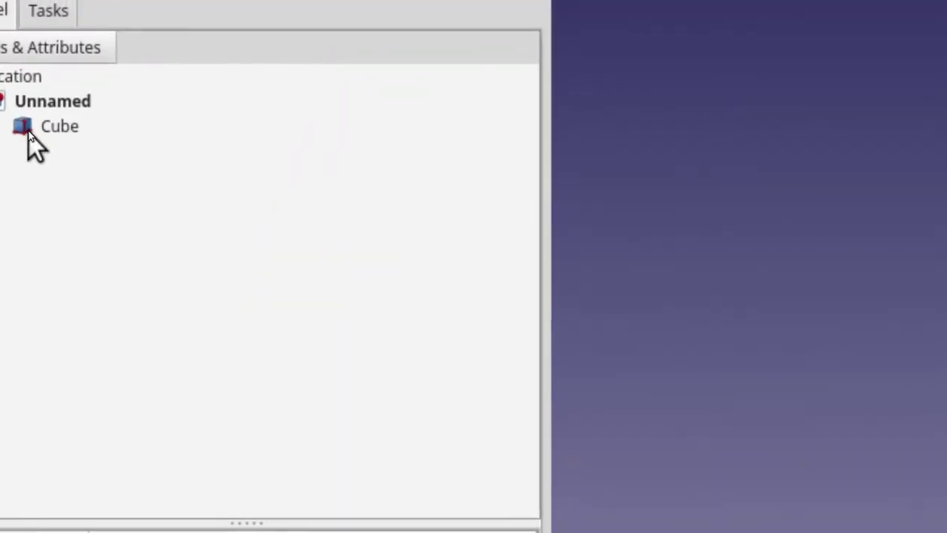
click(28, 130)
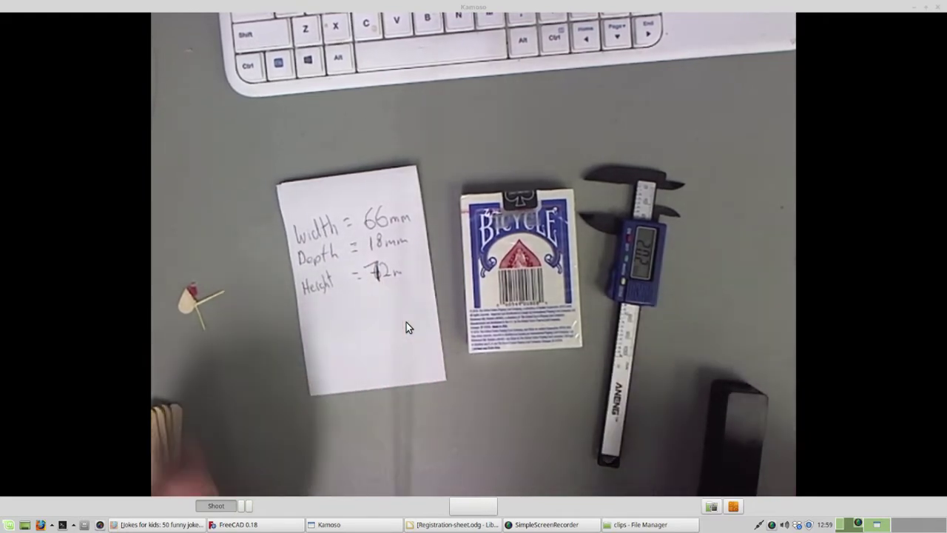
- Set the Cube's Width to 66 mm, Length to 18 mm and Height to 72 mm
key(alt+Tab)
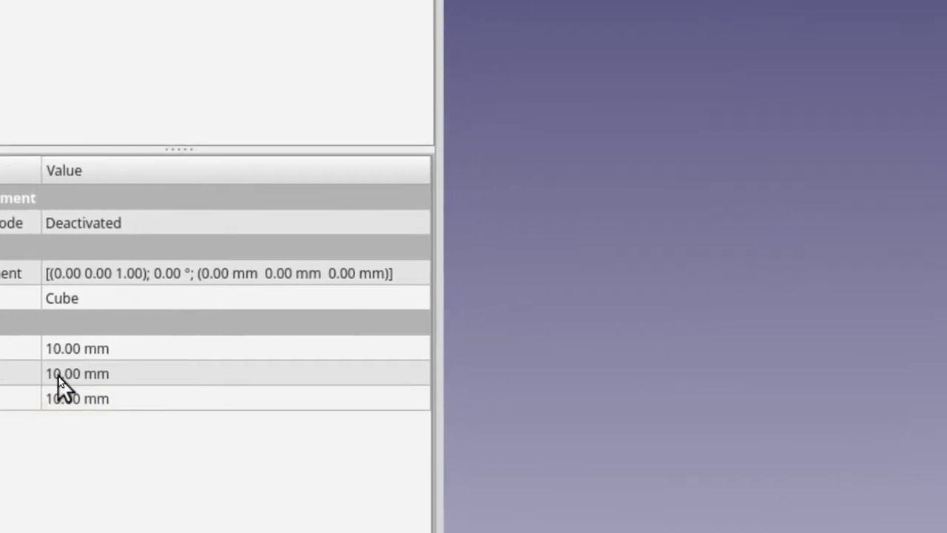
click(57, 375)
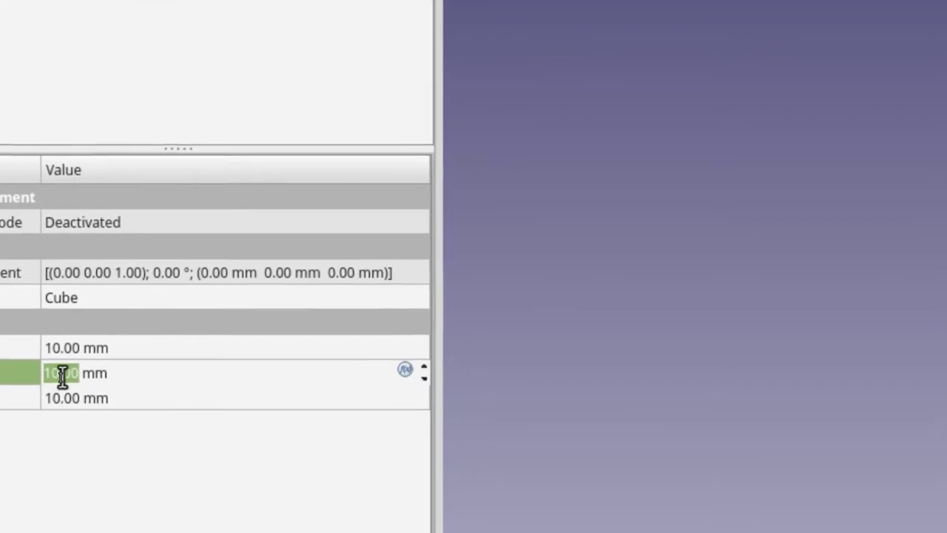
text(60)
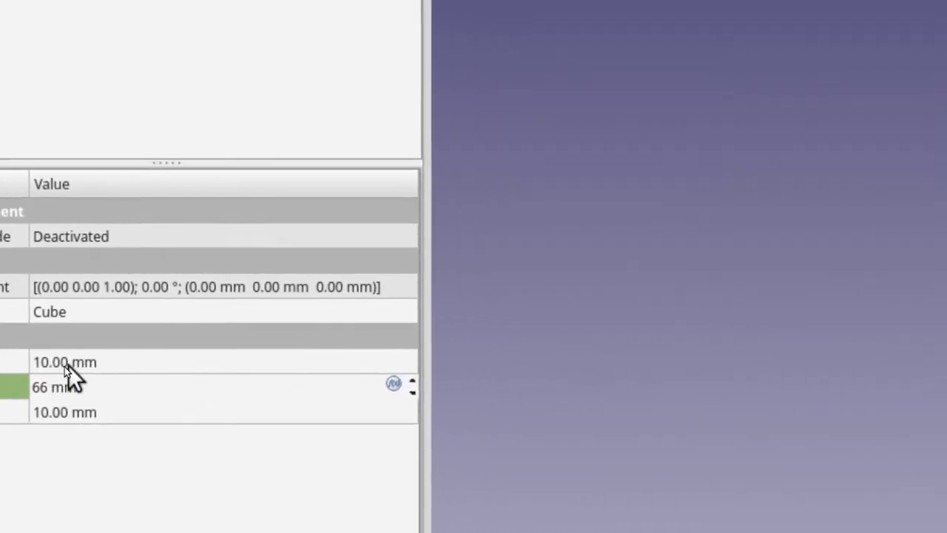
click(56, 363)
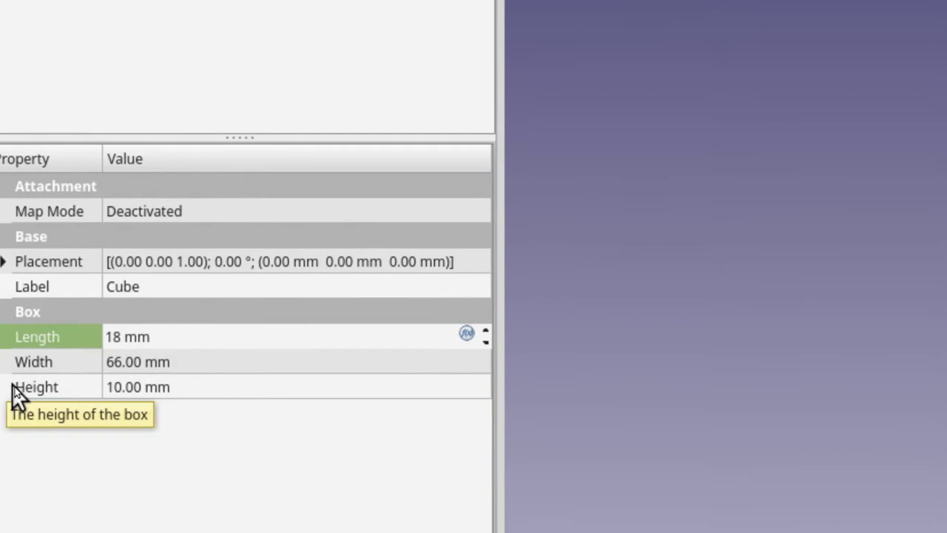
click(53, 387)
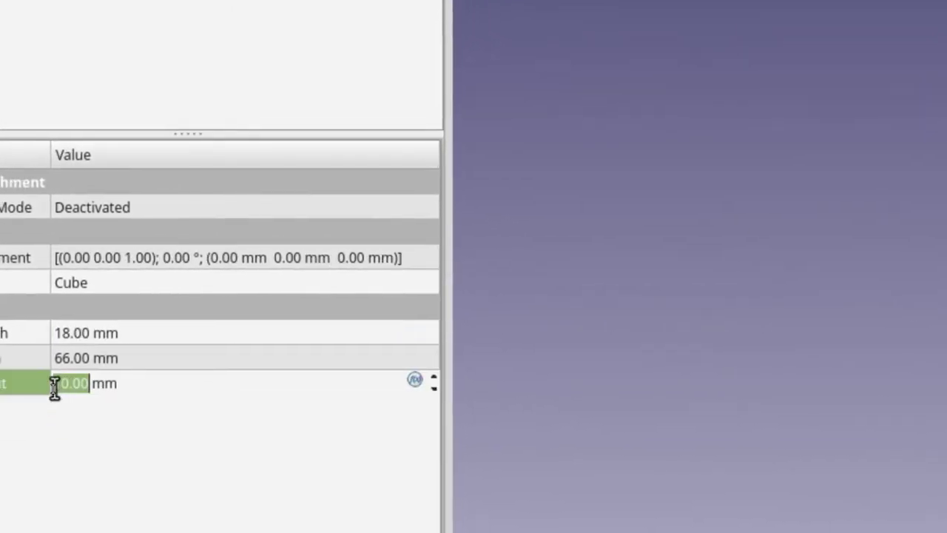
text(72)
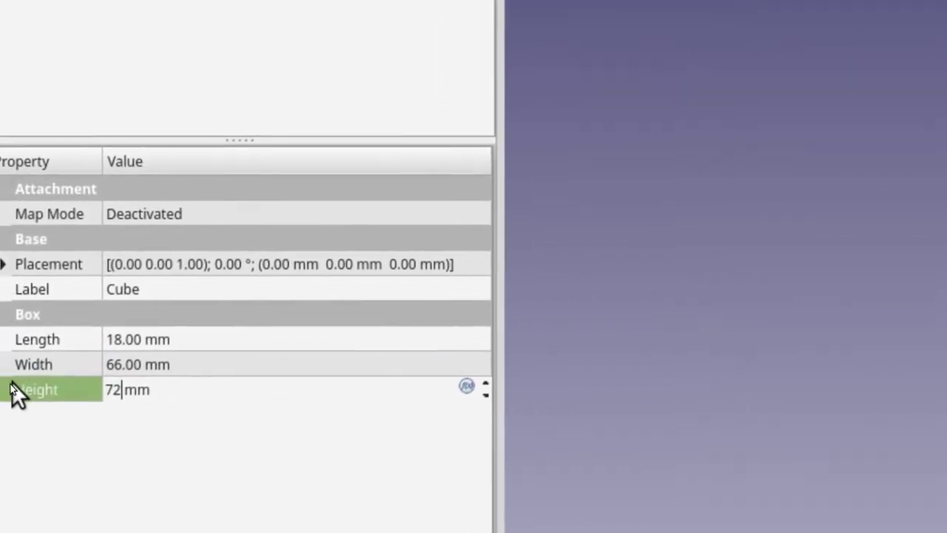
key(Return)
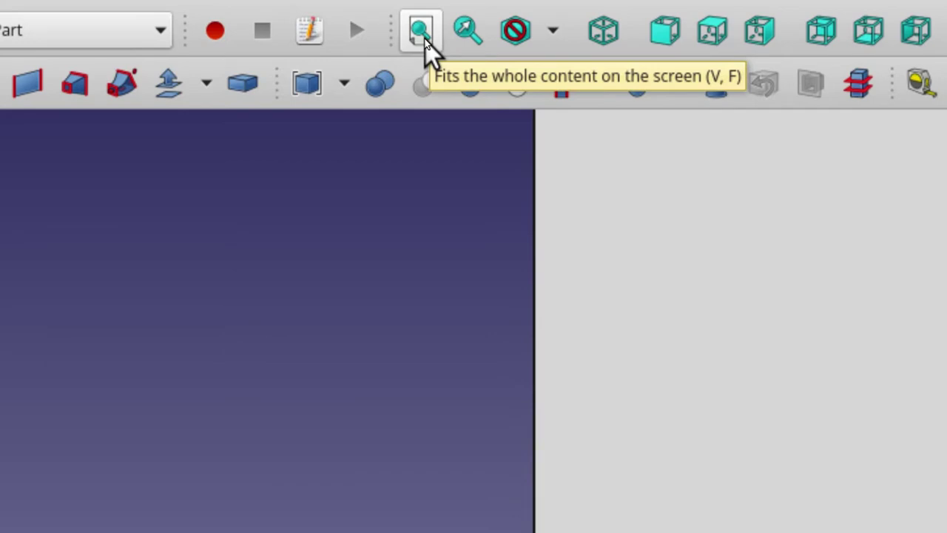
- Fit the whole 18 × 66 × 72 mm box in the view and show it isometrically
click(421, 33)
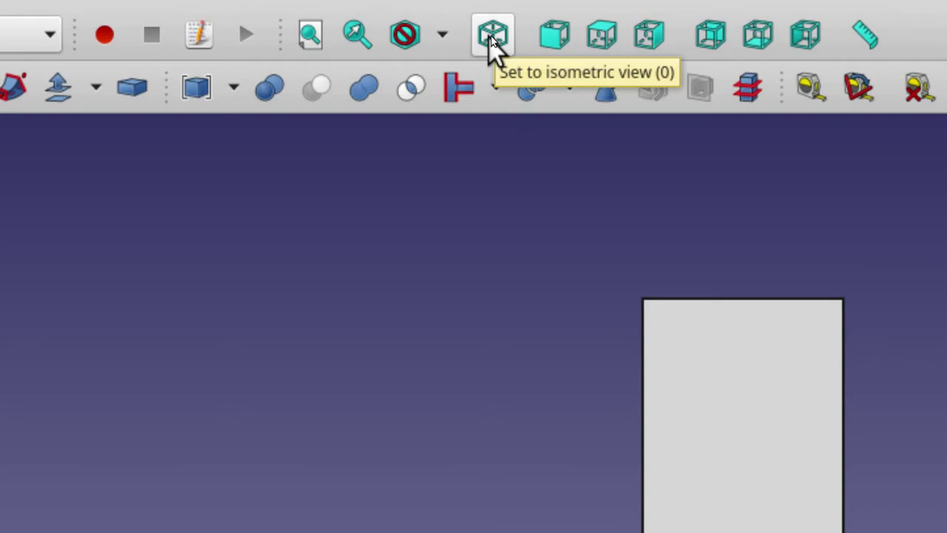
click(492, 35)
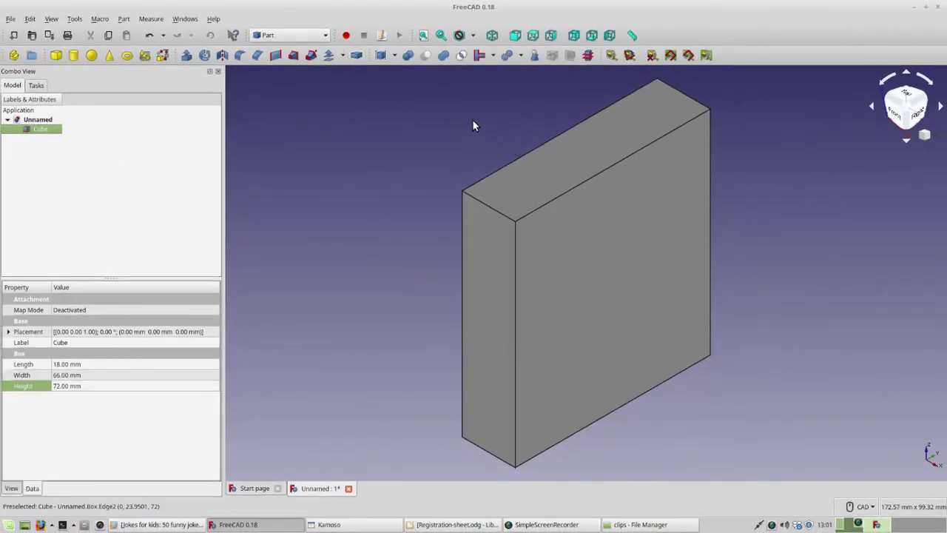
- Apply Thickness to the Cube with its top face removed, then orbit to look inside
click(574, 154)
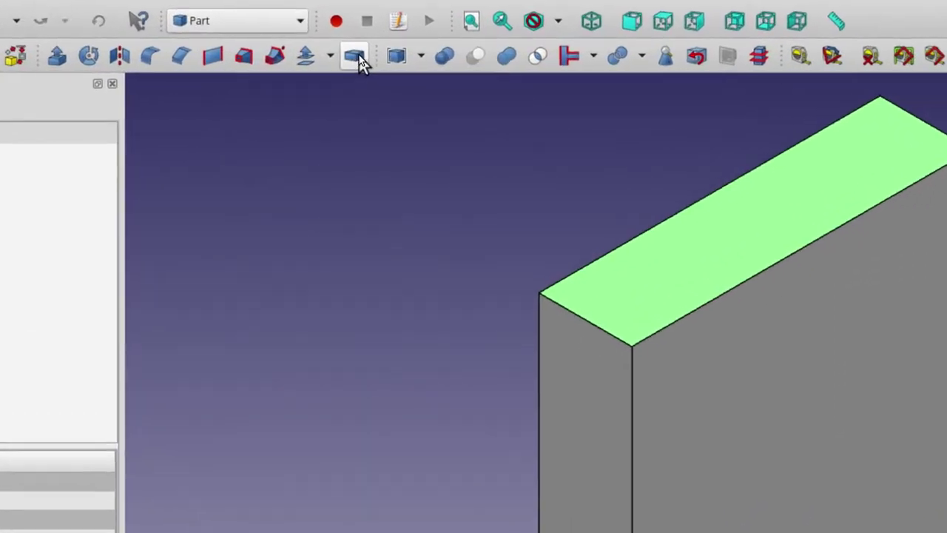
click(355, 57)
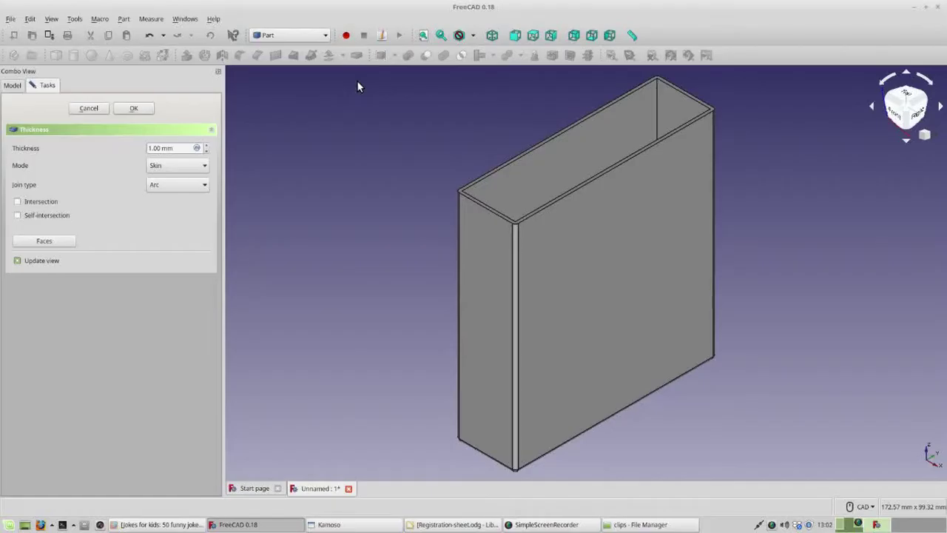
right_click(407, 134)
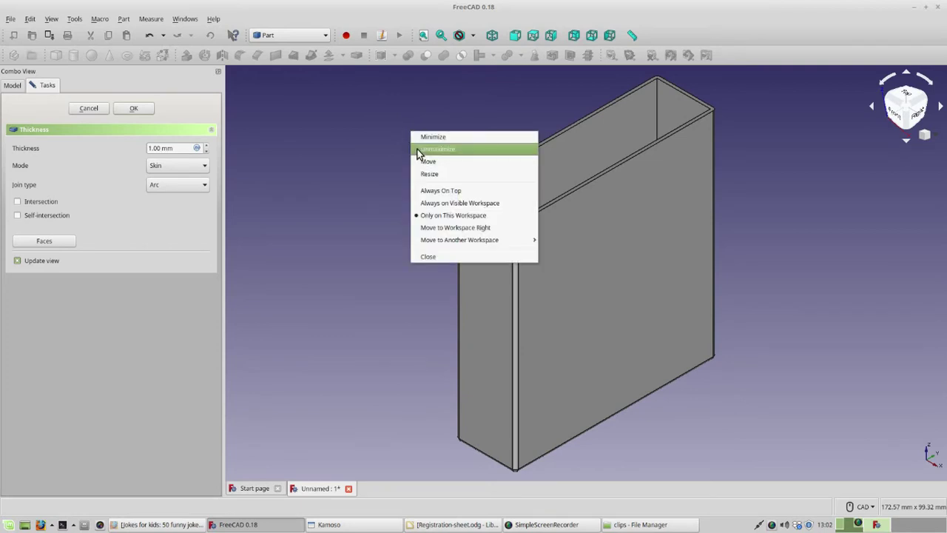
click(425, 148)
middle_drag(385, 148, 344, 185)
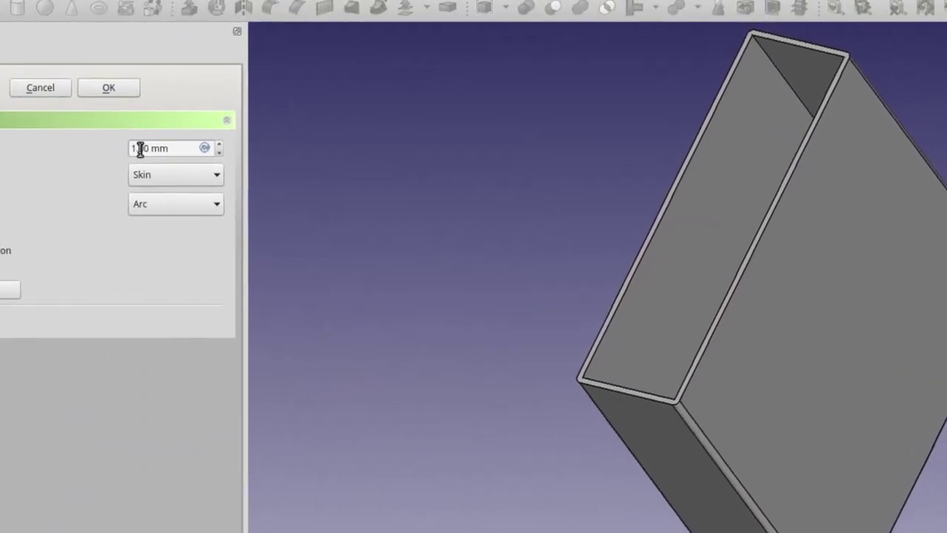
- Change the wall thickness to 2 mm and bring the Kamoso webcam window forward
double_click(147, 149)
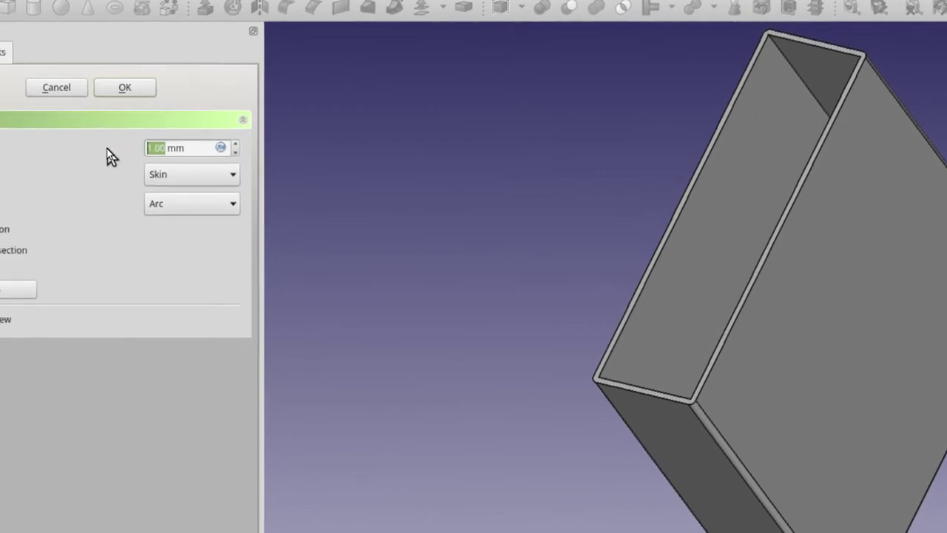
text(2)
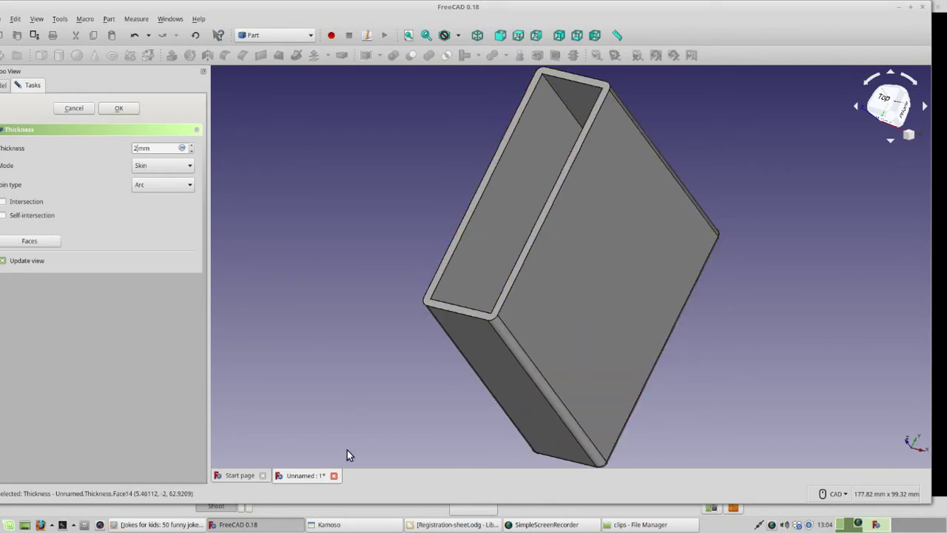
click(339, 526)
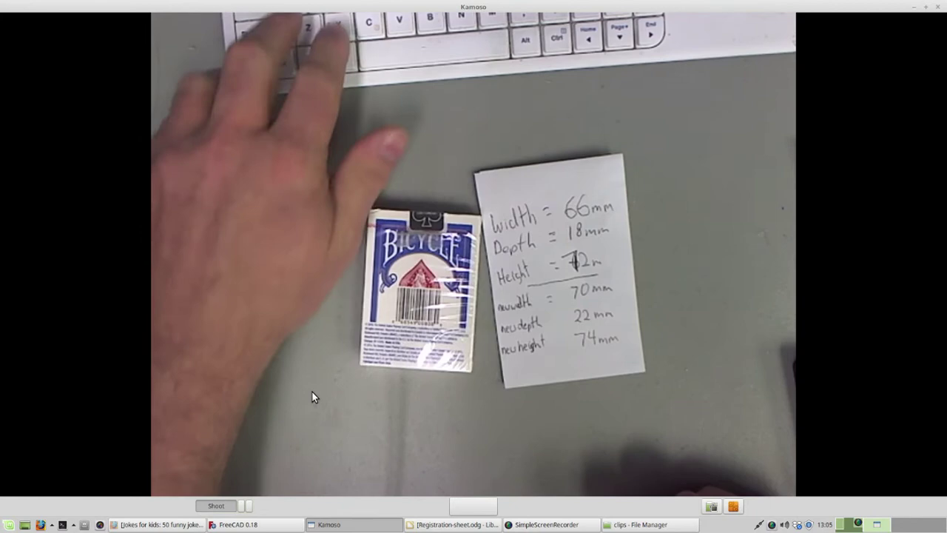
- Return to FreeCAD after showing the card deck and its measurement note on camera
key(alt+Tab)
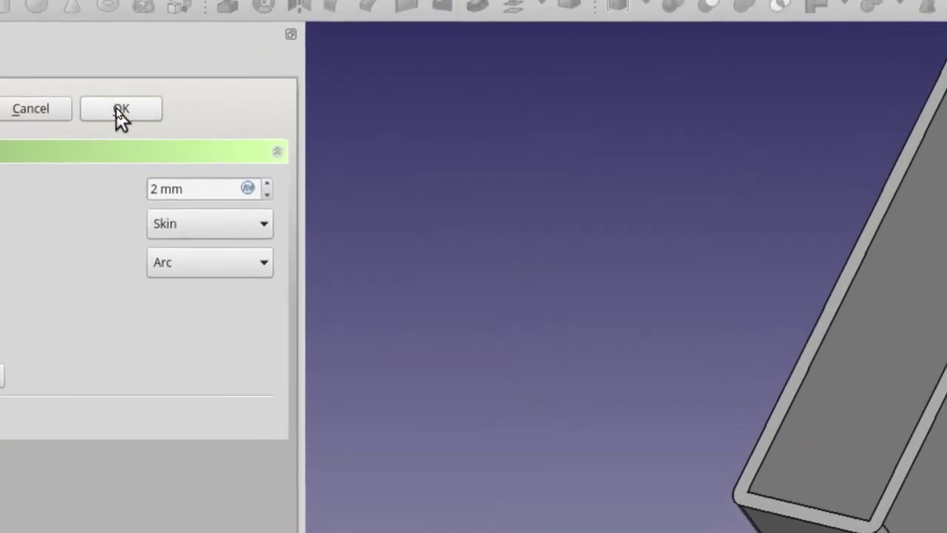
- Accept the 2 mm Thickness, creating the open-top thin-walled box
click(119, 110)
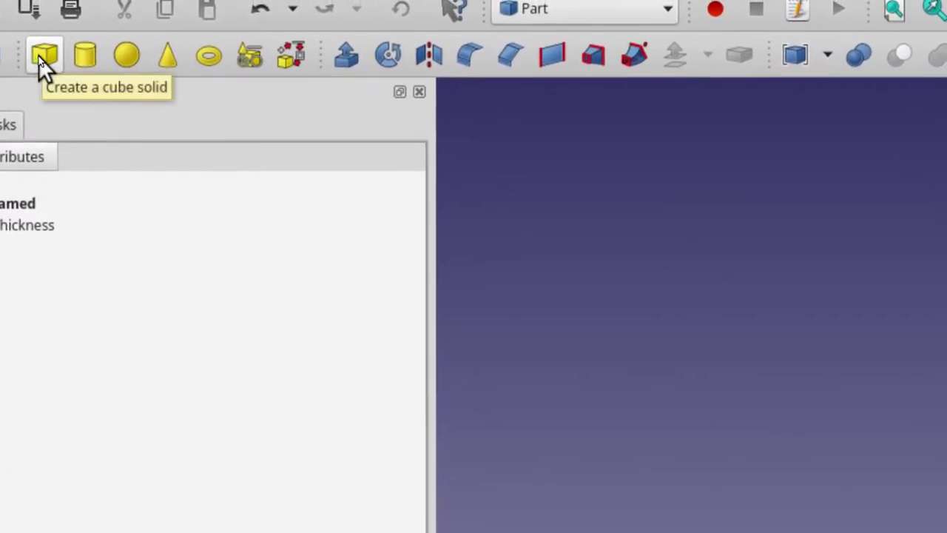
- Add a second cube, Cube001, and drag it along the X axis with Transform
click(38, 56)
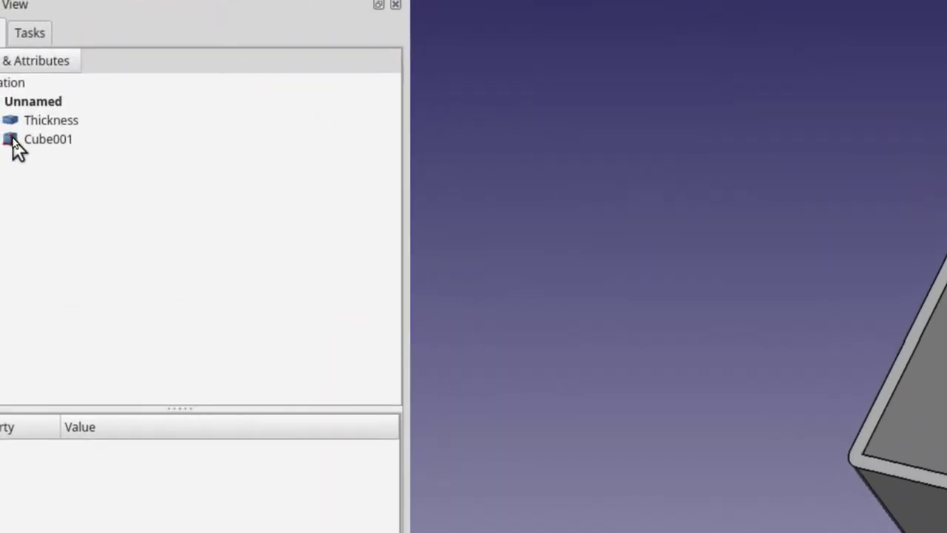
click(22, 141)
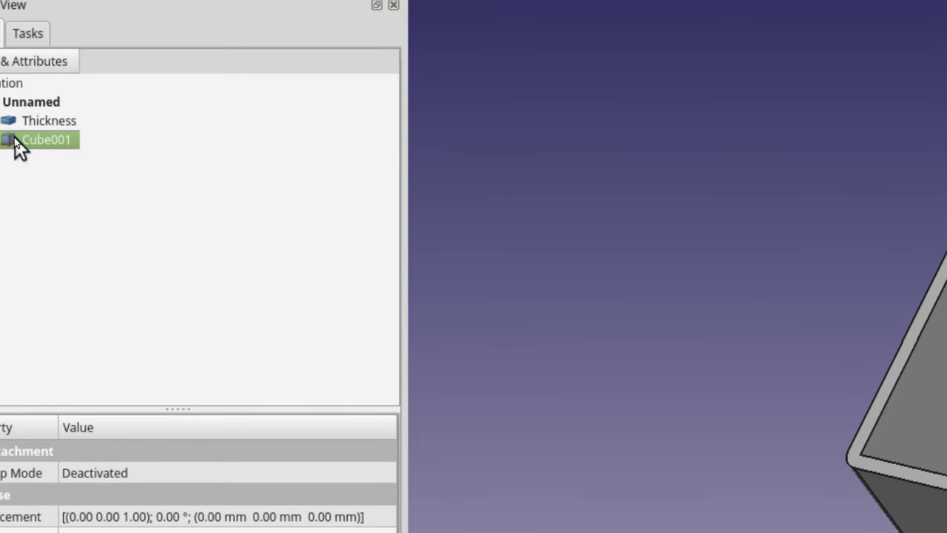
right_click(14, 140)
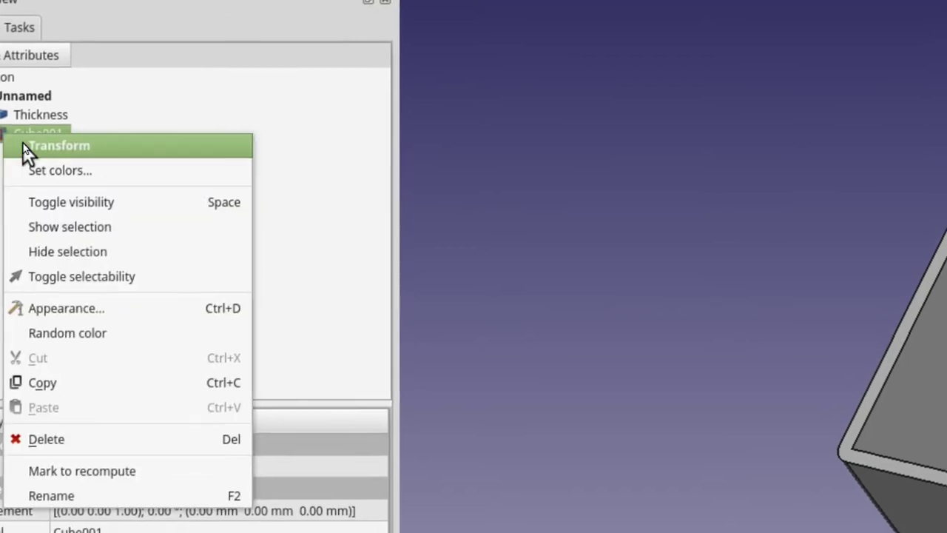
click(24, 146)
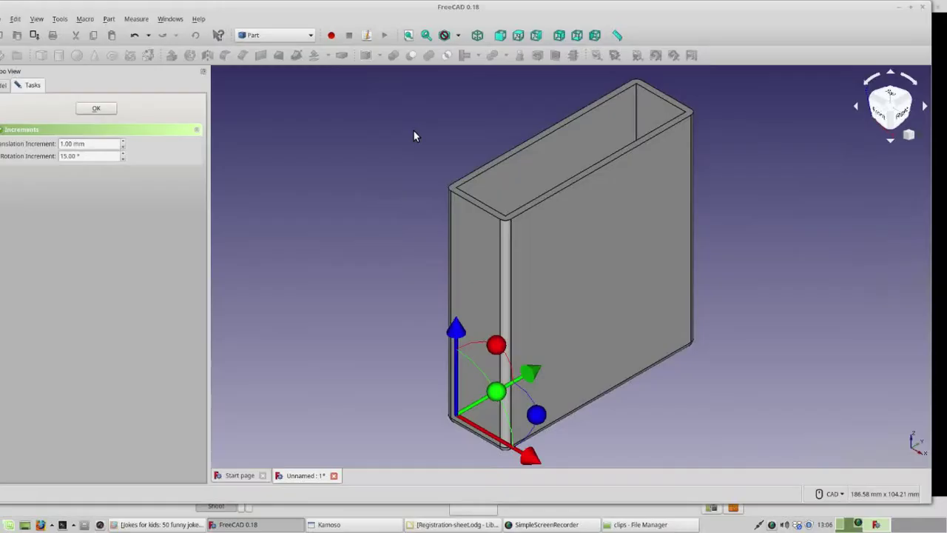
scroll(414, 133, down, 2)
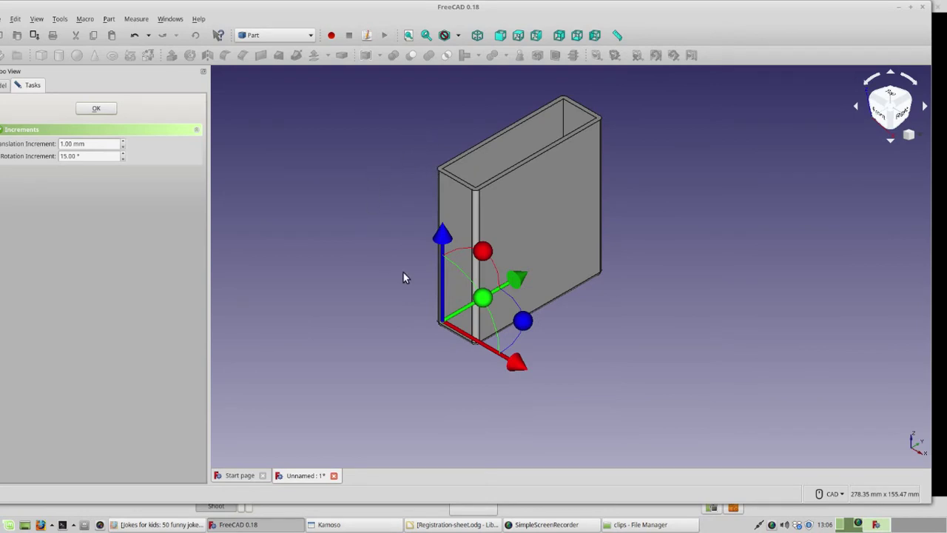
drag(518, 374, 635, 440)
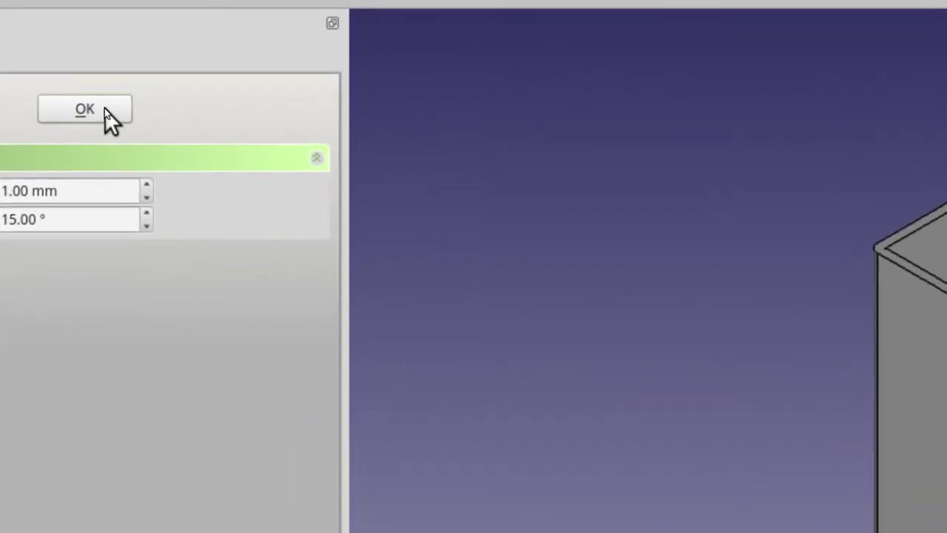
- Confirm Cube001's placement at 62 mm along X and set its width to 70.10 mm
click(104, 111)
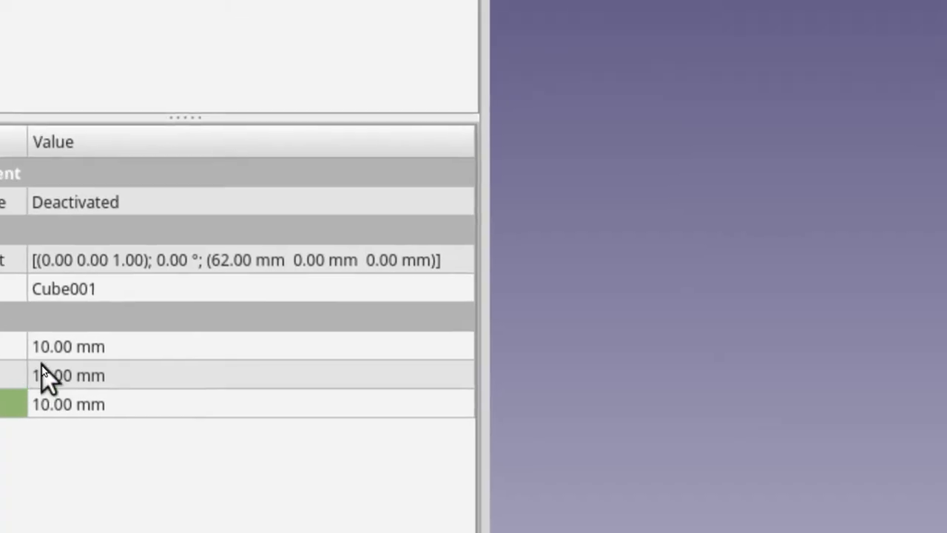
click(68, 368)
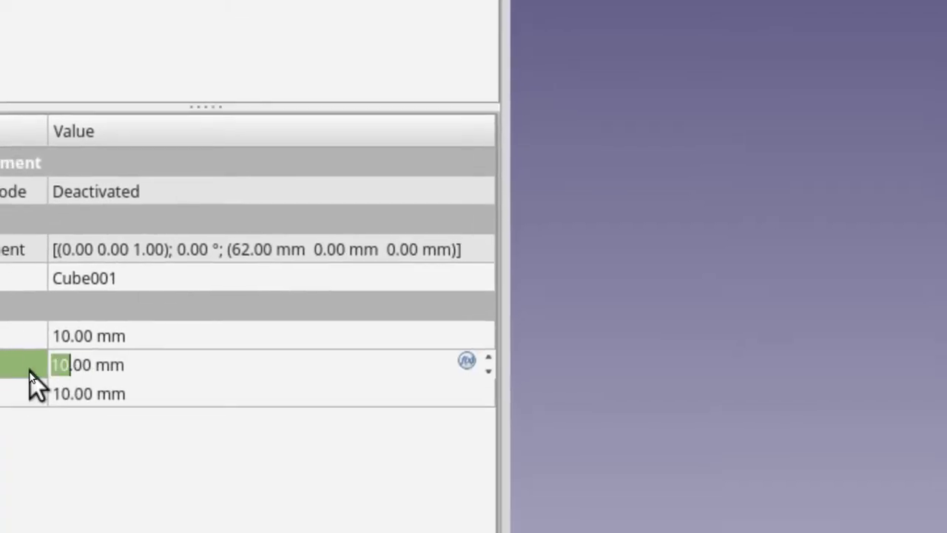
text(70)
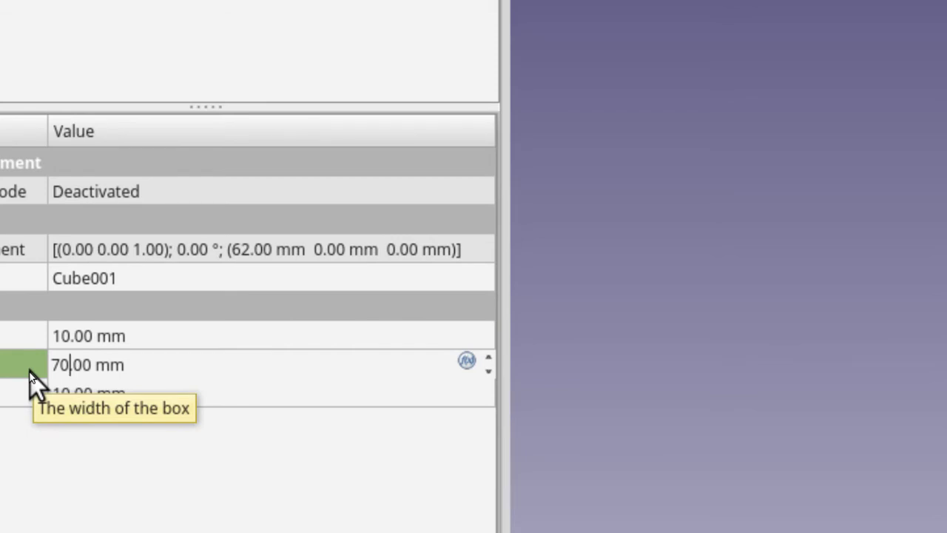
click(82, 364)
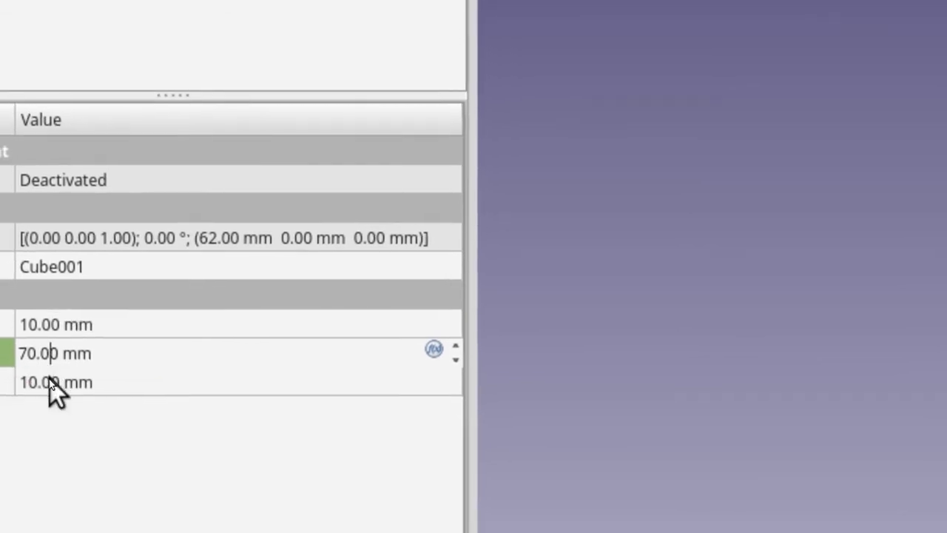
key(BackSpace)
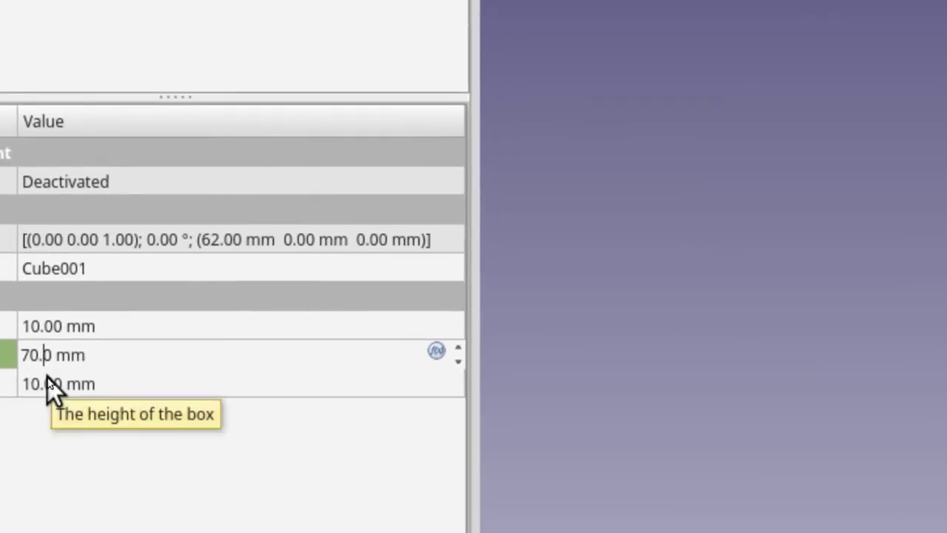
text(1)
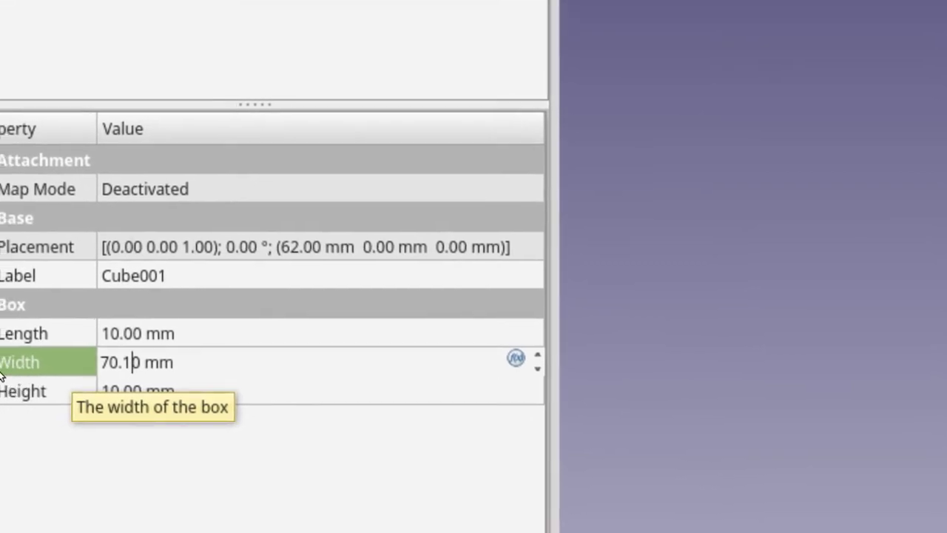
key(Return)
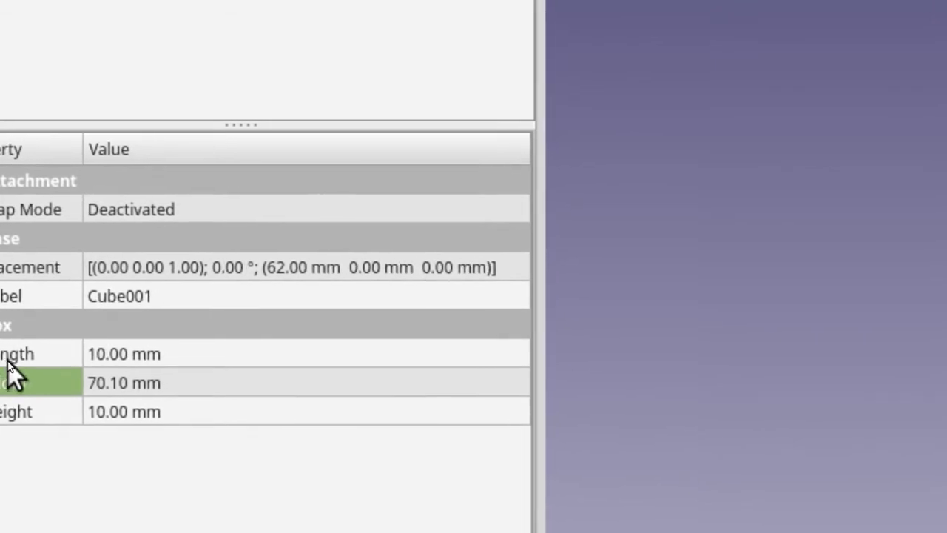
- Set Cube001's length to 22.10 mm and height to 30 mm
click(41, 356)
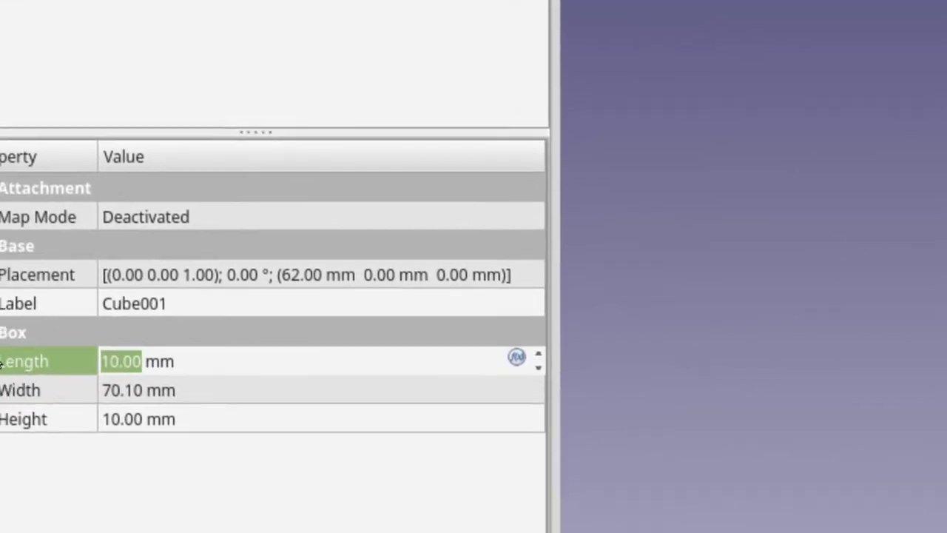
text(22)
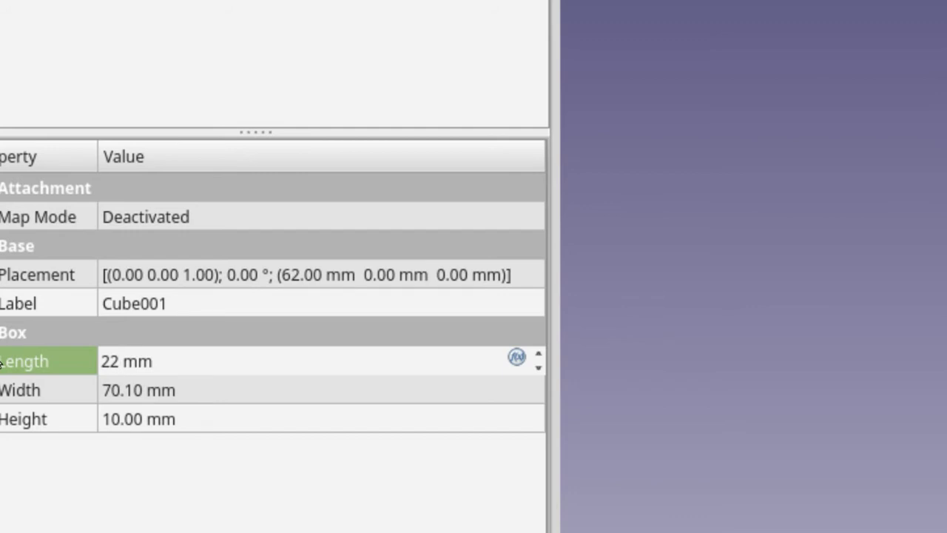
text(.1)
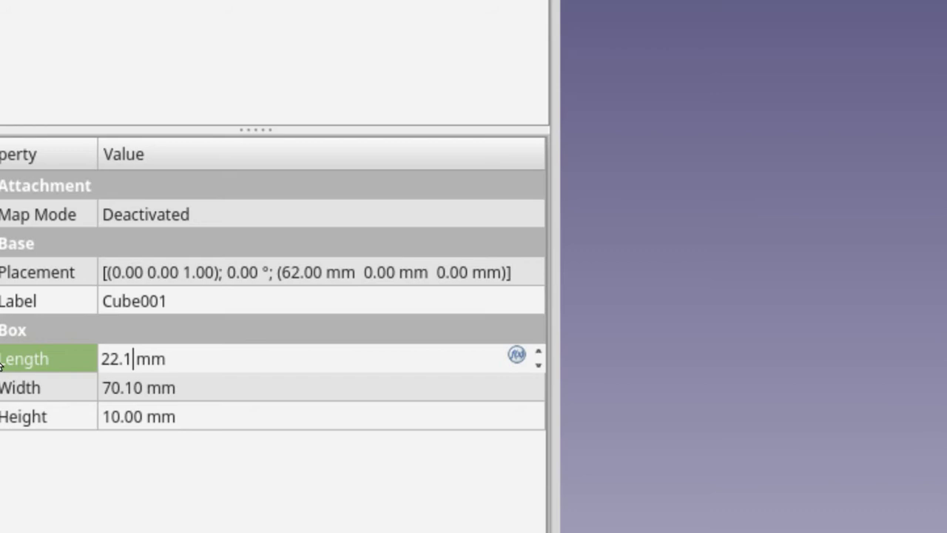
key(Return)
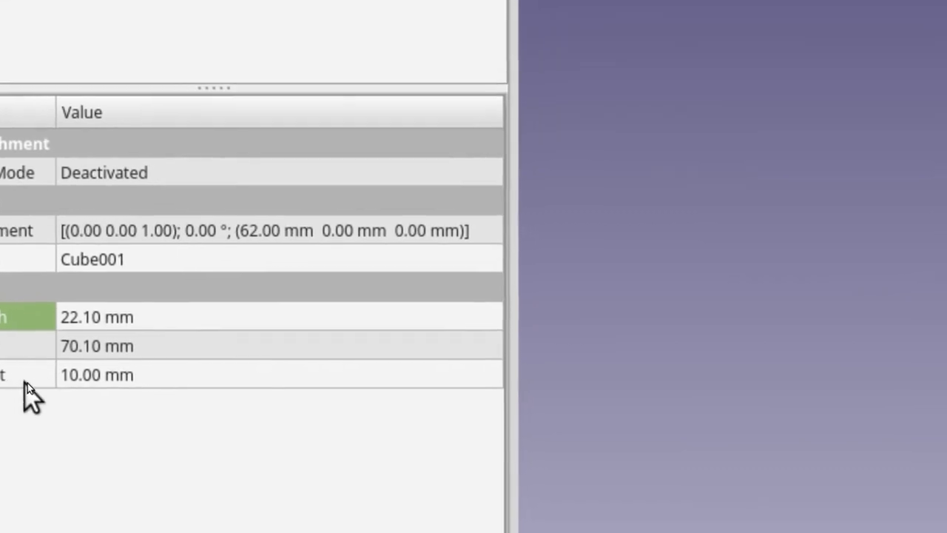
click(41, 381)
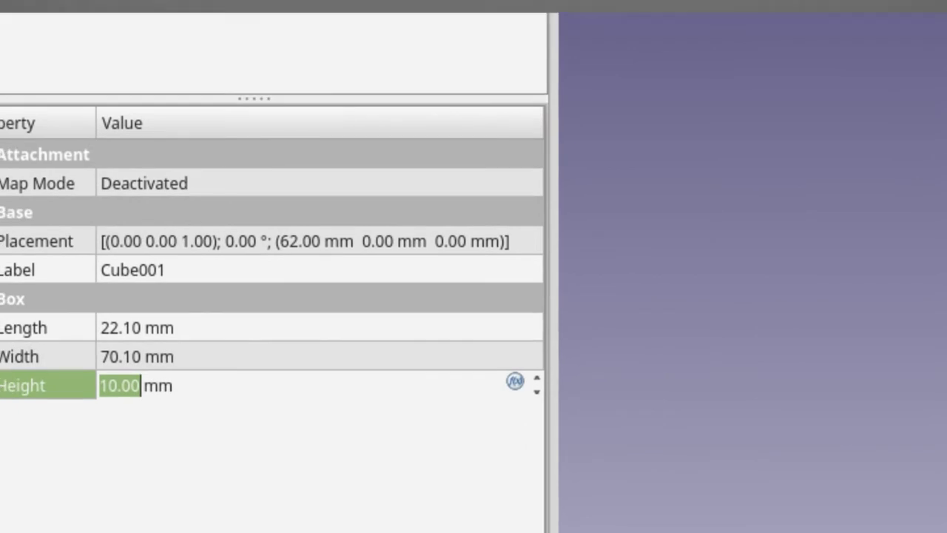
text(30)
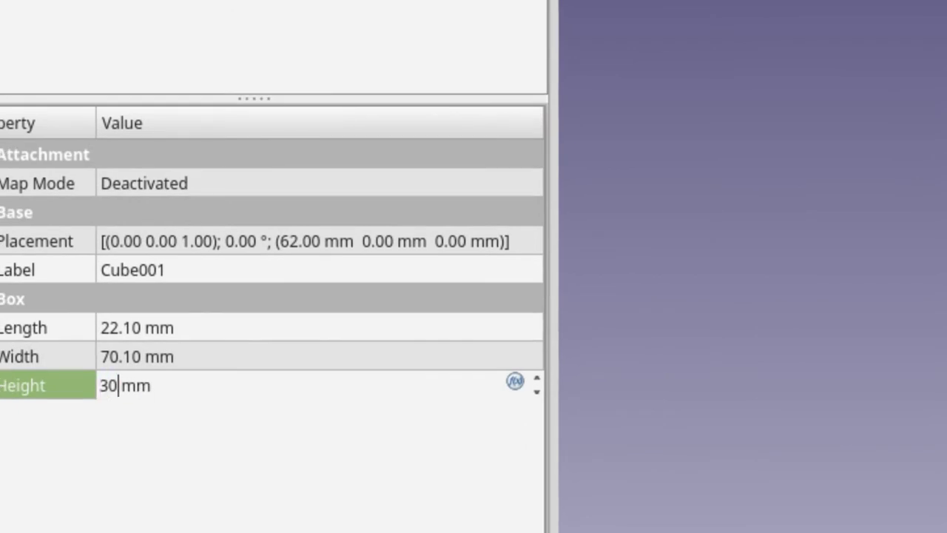
key(Return)
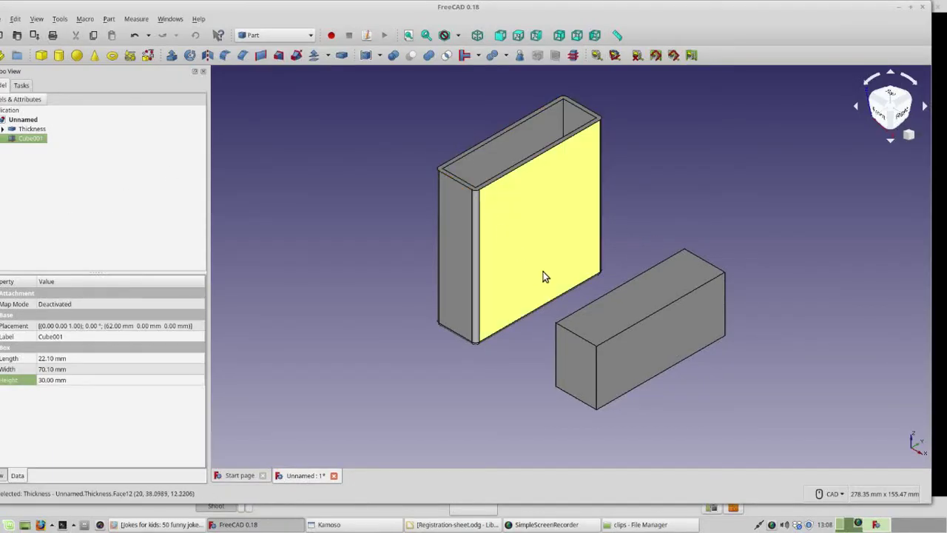
- Shell Cube001 from its top face with a 2 mm Thickness, creating Thickness001
click(631, 297)
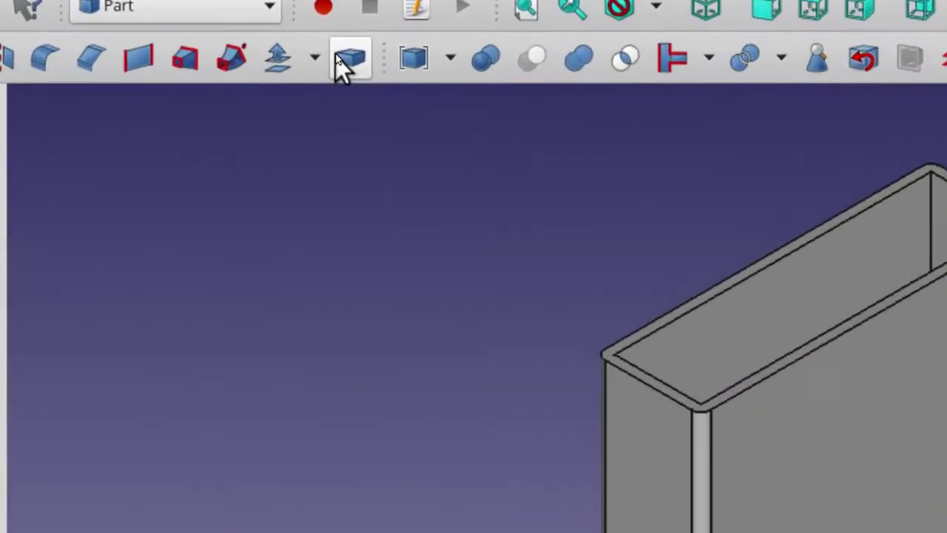
click(347, 61)
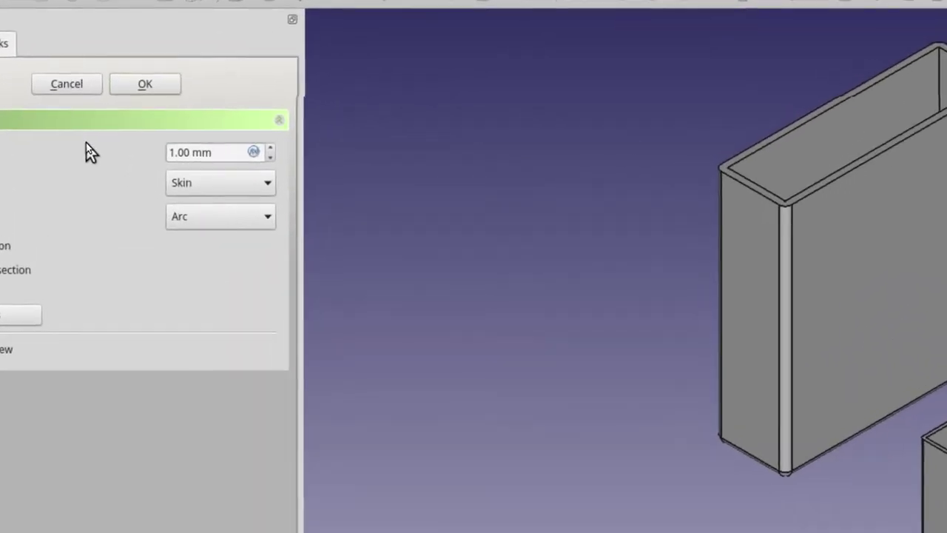
drag(144, 148, 104, 148)
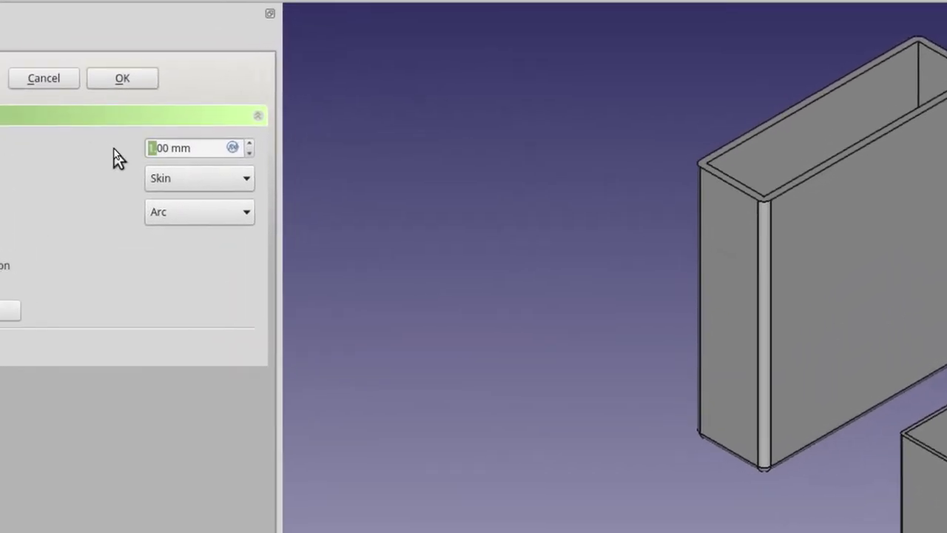
text(2.)
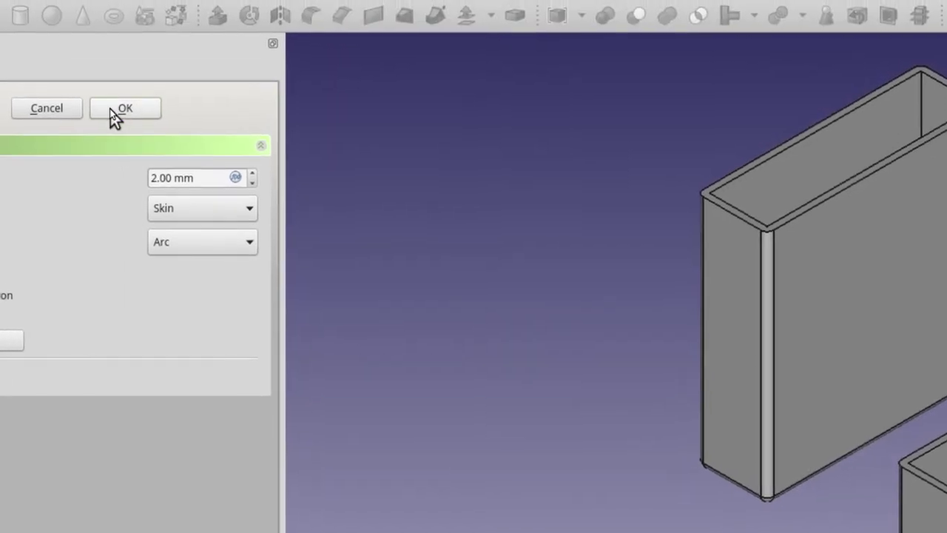
click(111, 110)
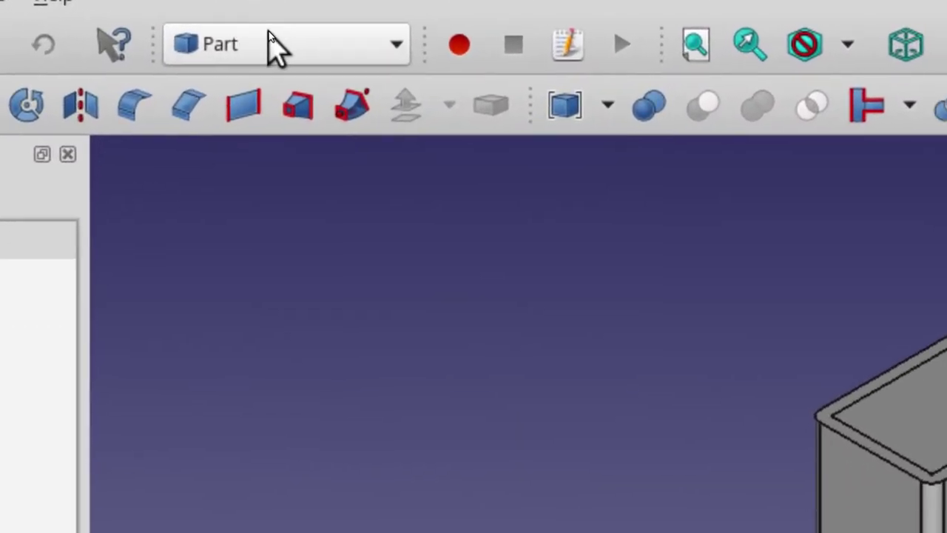
- Choose Draft from the workbench list
click(273, 45)
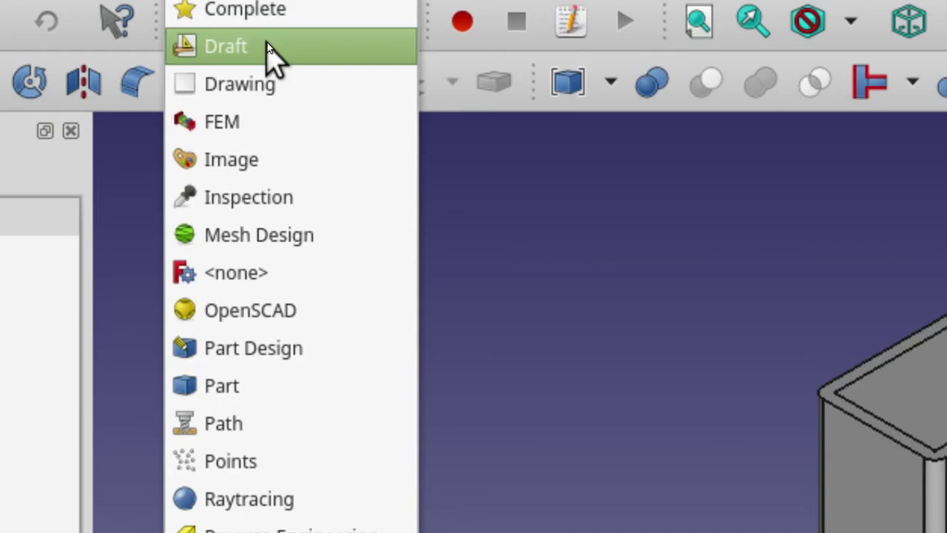
click(267, 44)
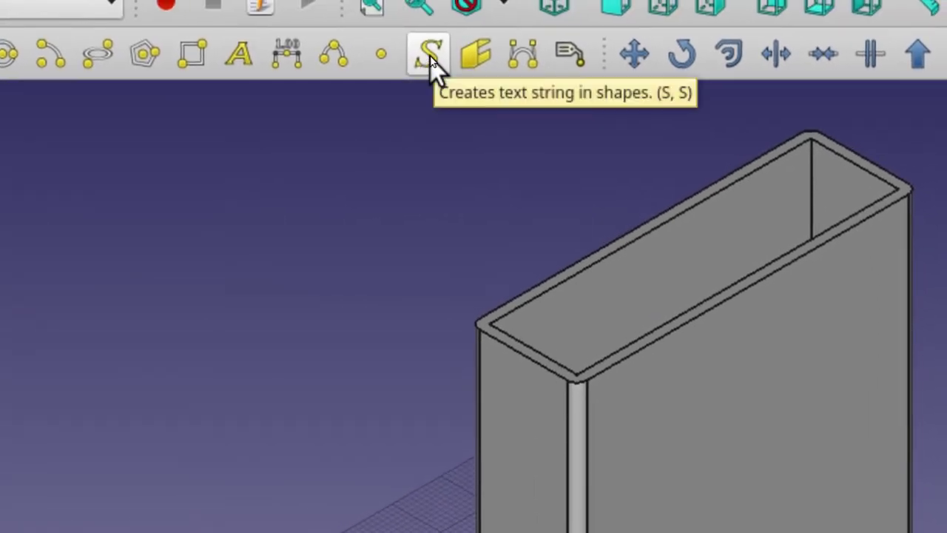
- Start a ShapeString anchored at X 20, Y 6.26, Z 42.24 mm on the tall box
click(429, 55)
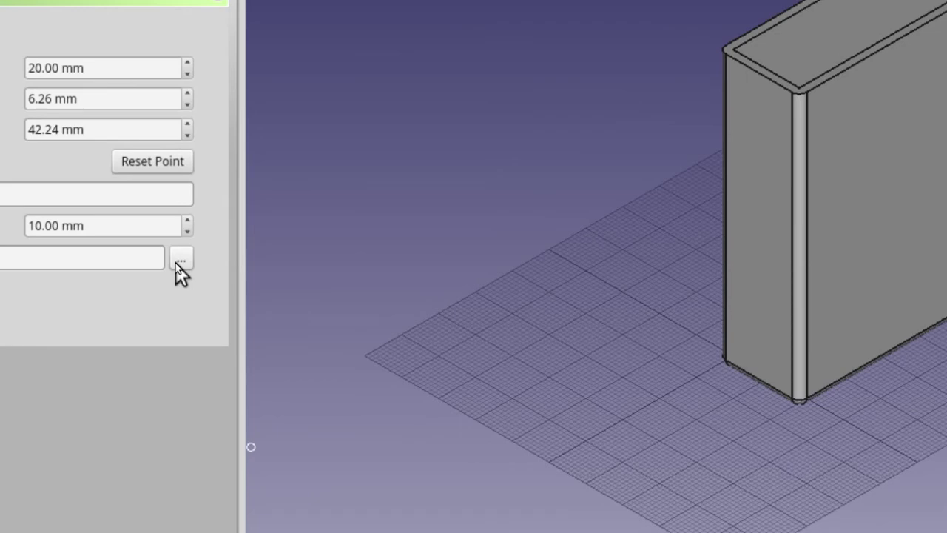
- Open the font file browser and navigate from the root drive into /usr/share
click(178, 261)
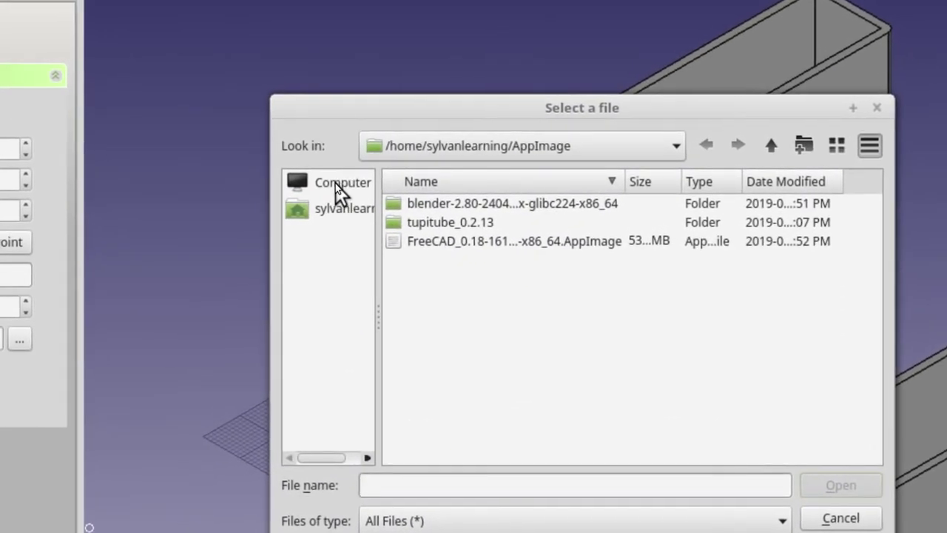
click(336, 183)
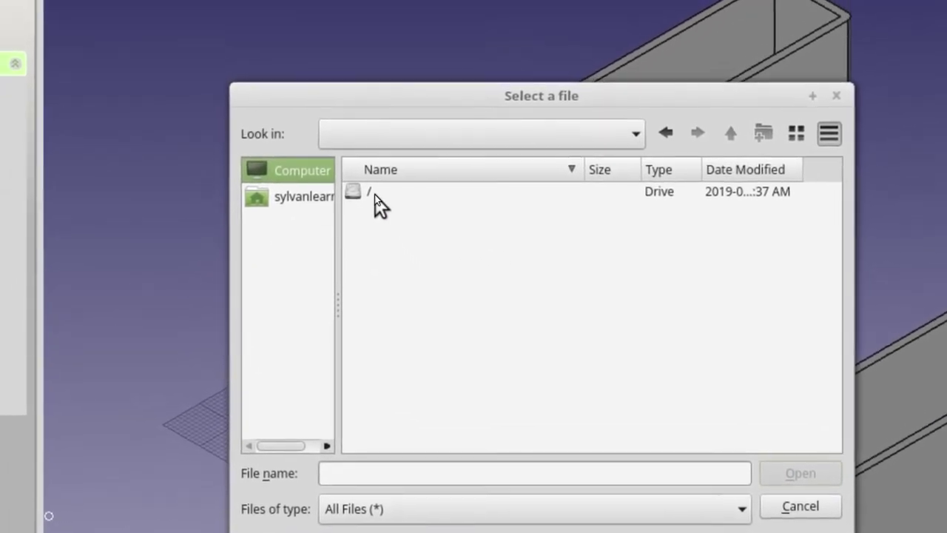
click(374, 194)
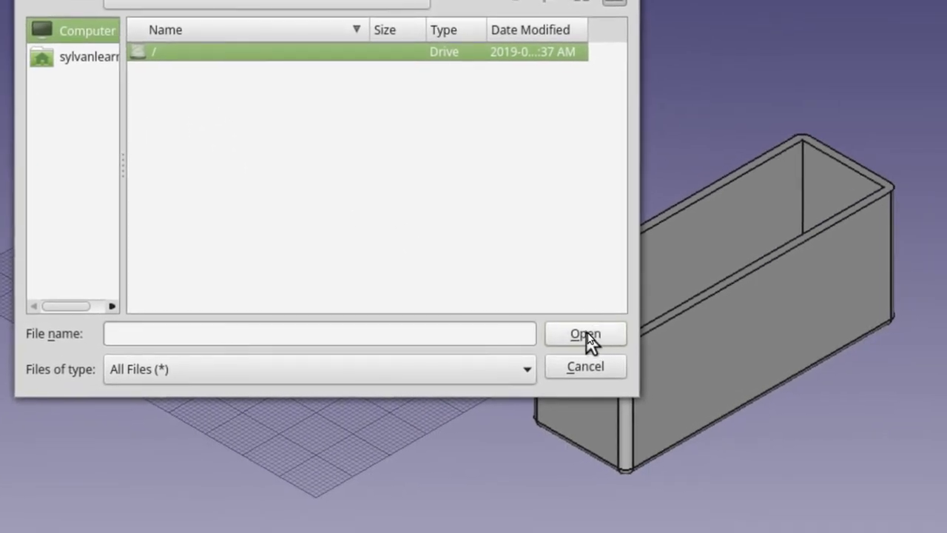
click(587, 336)
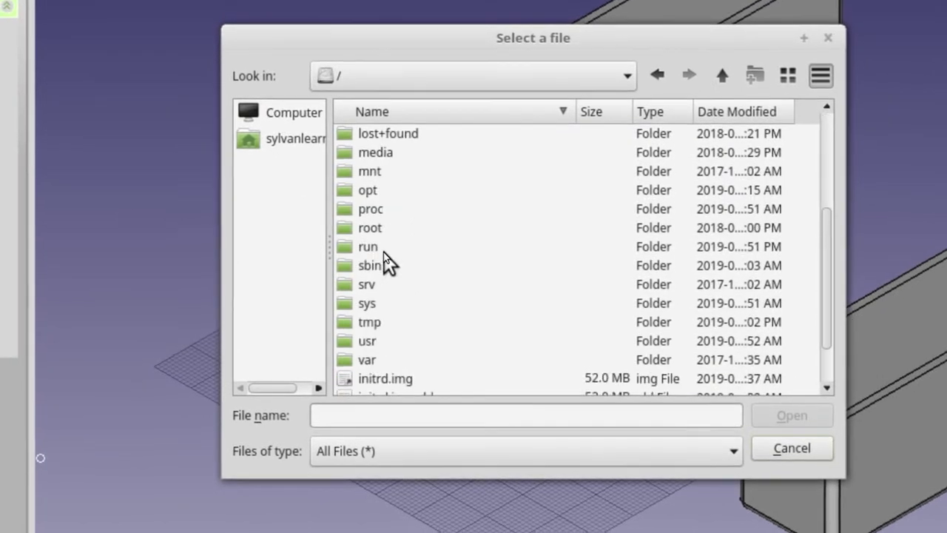
scroll(383, 252, down, 2)
click(379, 270)
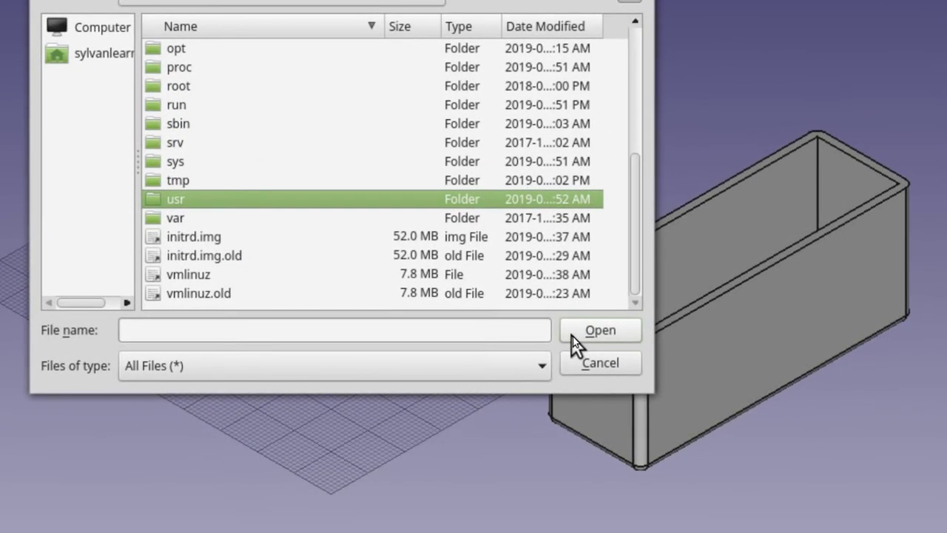
click(574, 335)
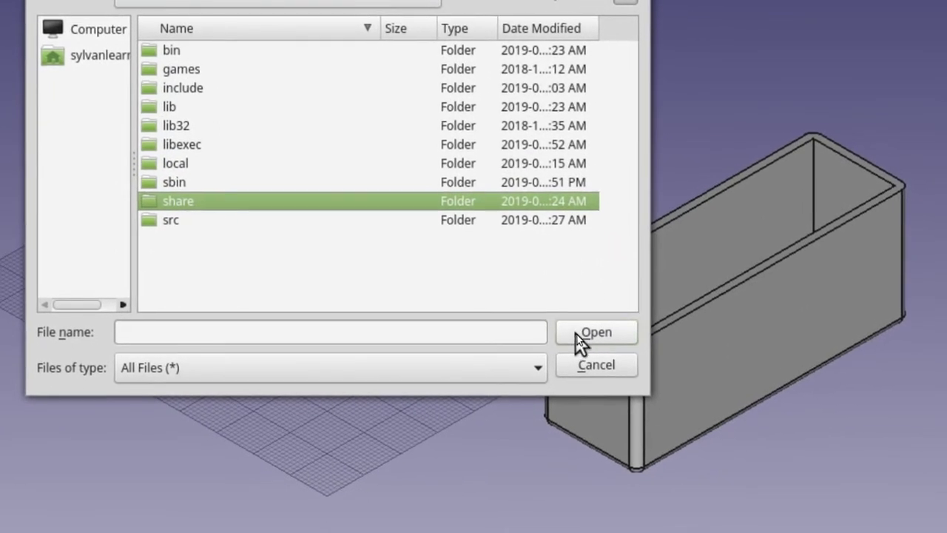
click(577, 334)
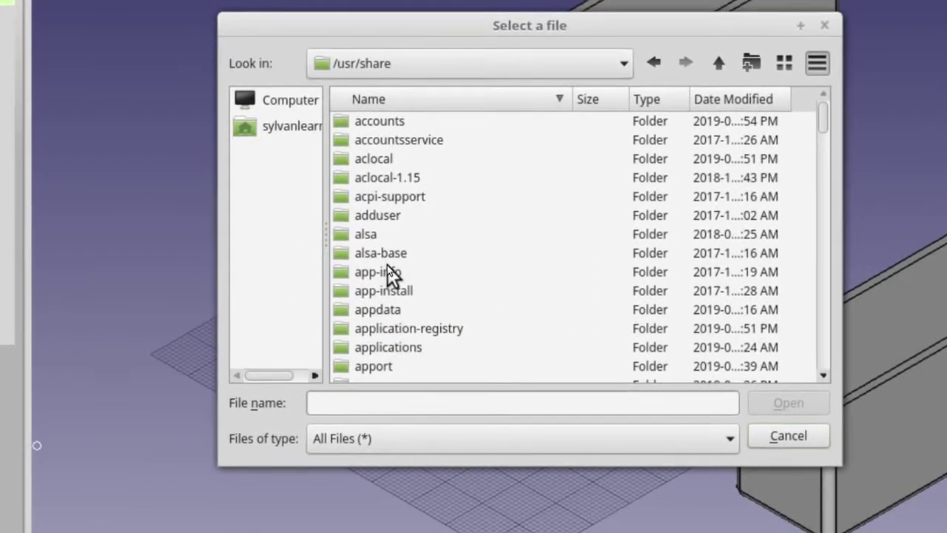
- Choose DejaVuSansCondensed-BoldOblique.ttf from fonts/truetype/dejavu as the text font
click(387, 268)
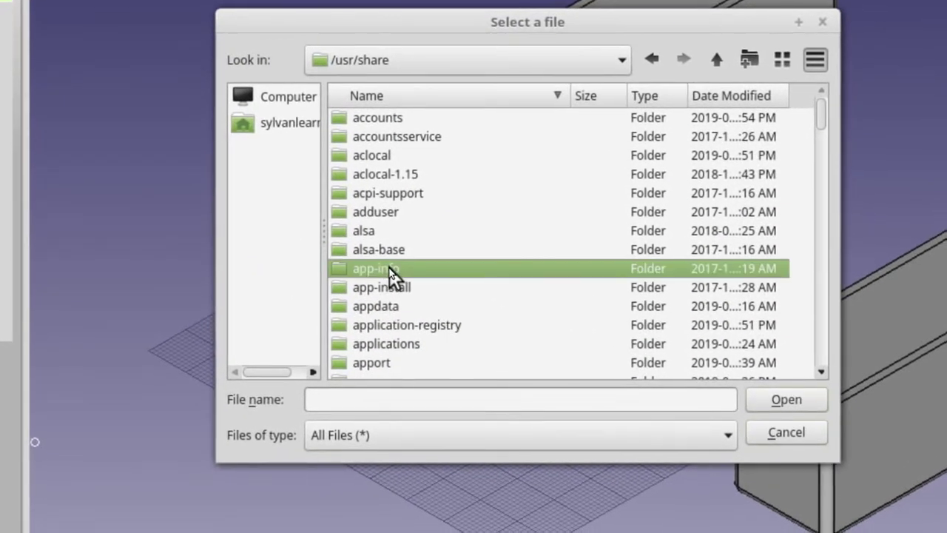
key(f)
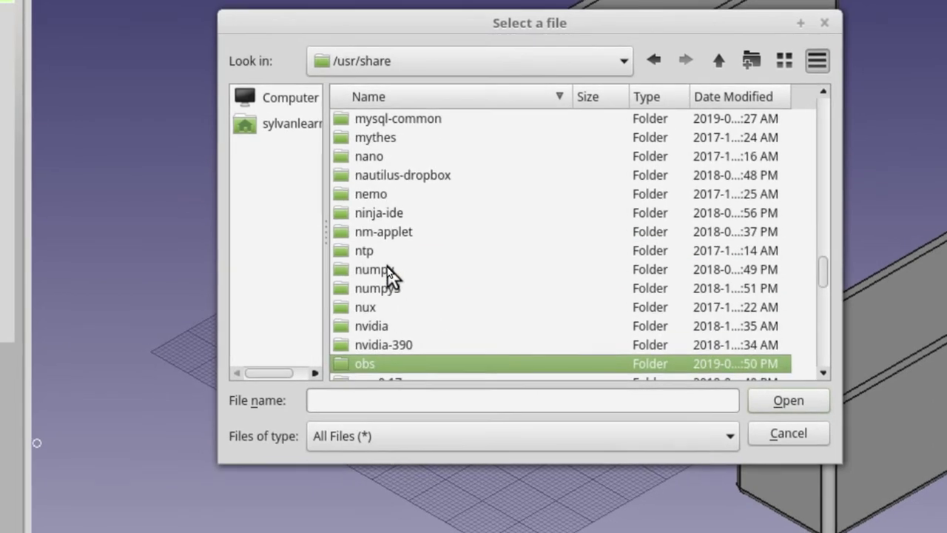
key(f)
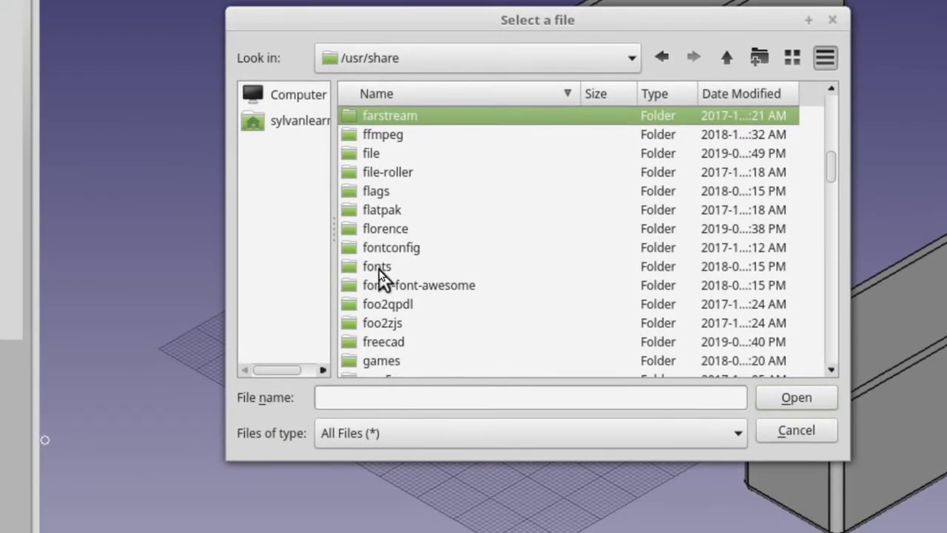
click(387, 339)
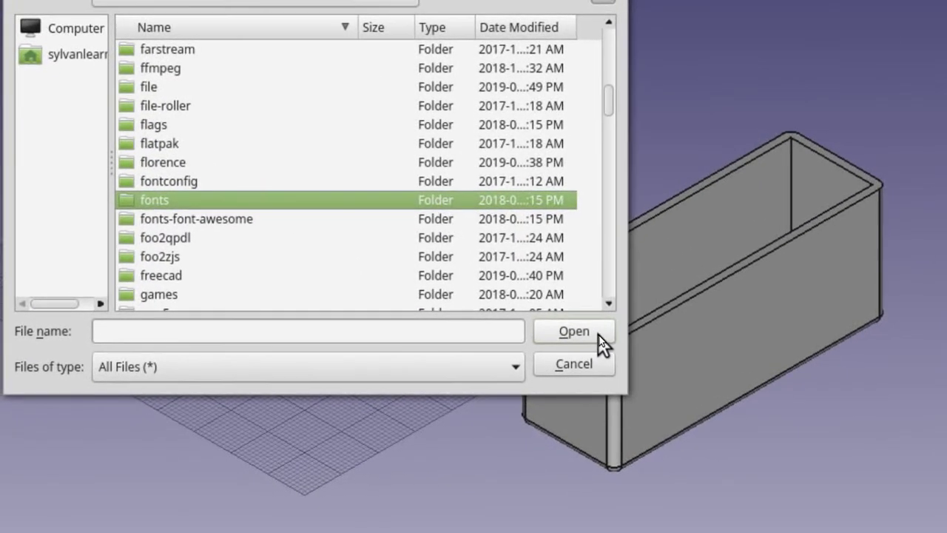
click(596, 333)
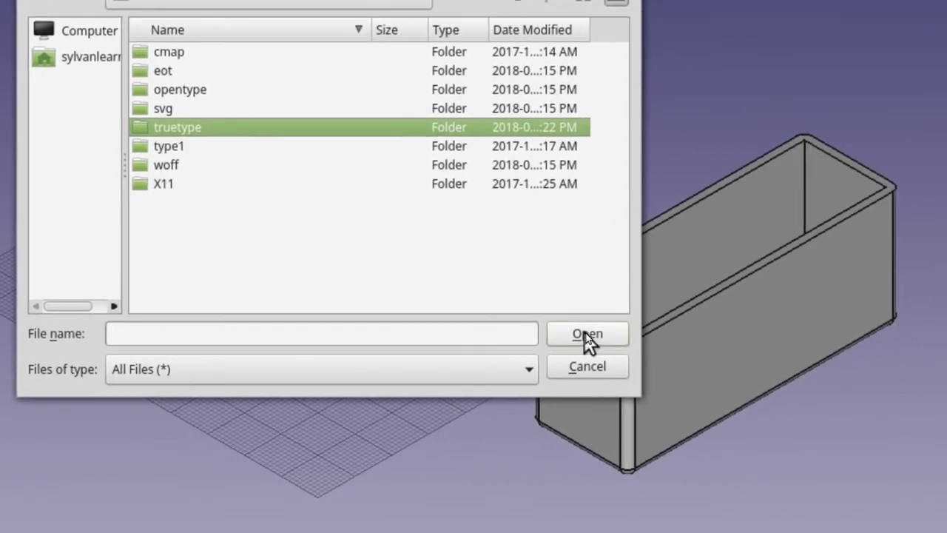
click(584, 335)
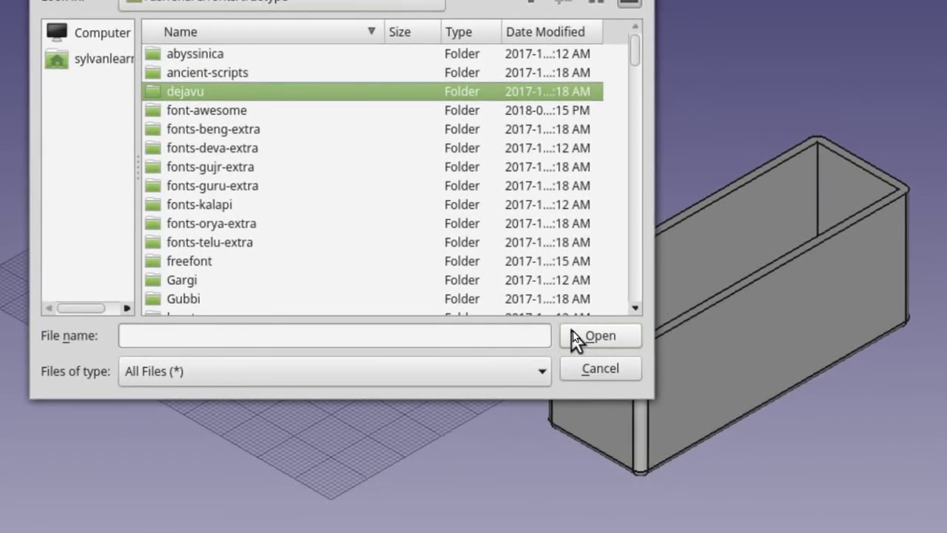
click(572, 330)
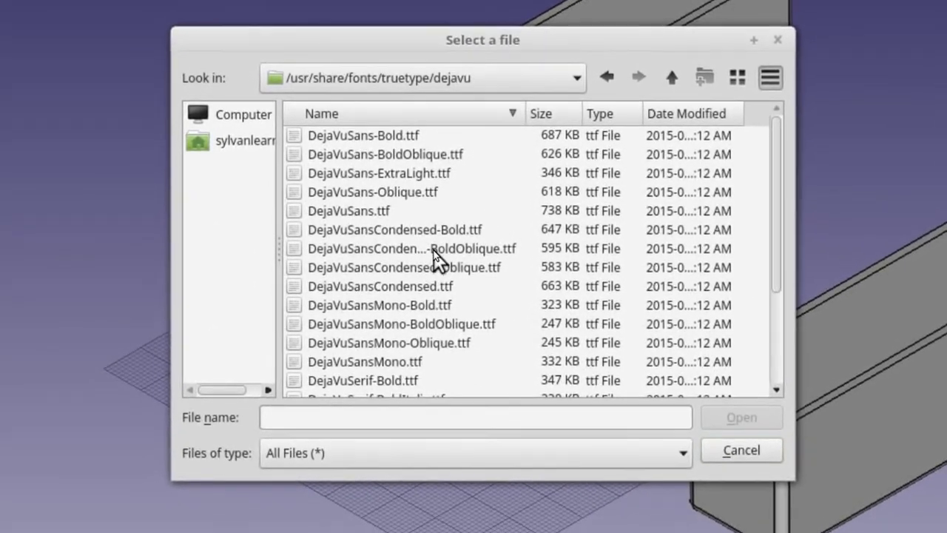
click(434, 250)
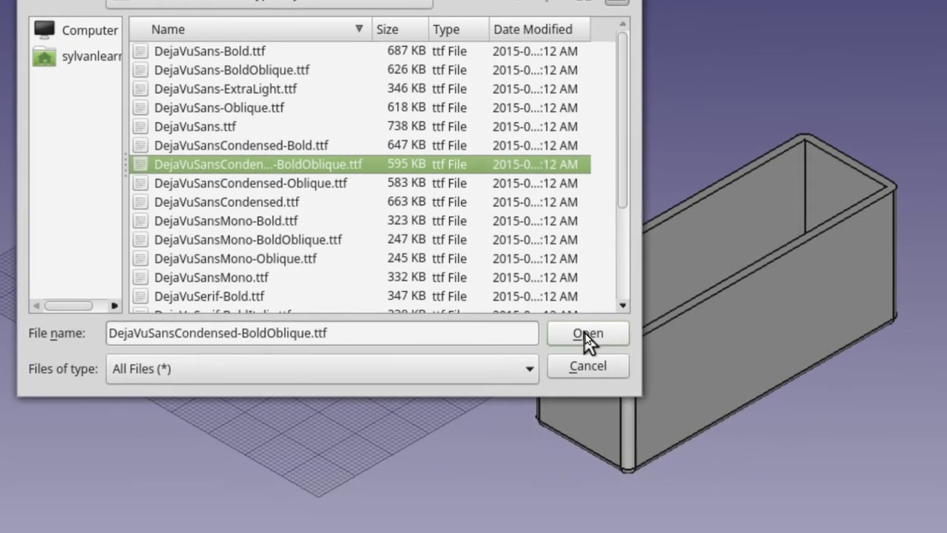
click(585, 333)
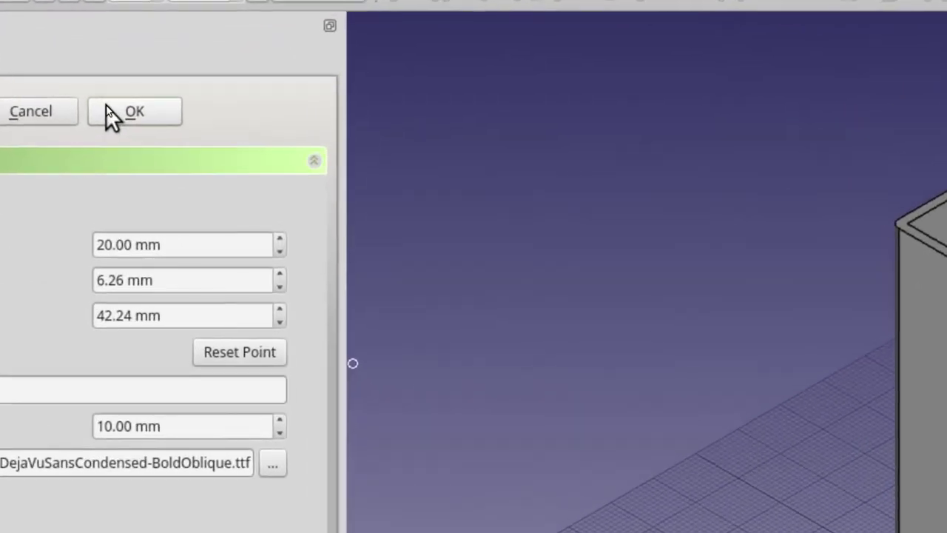
- Create the ShapeString with text 'Default' on the tall box's side
click(107, 108)
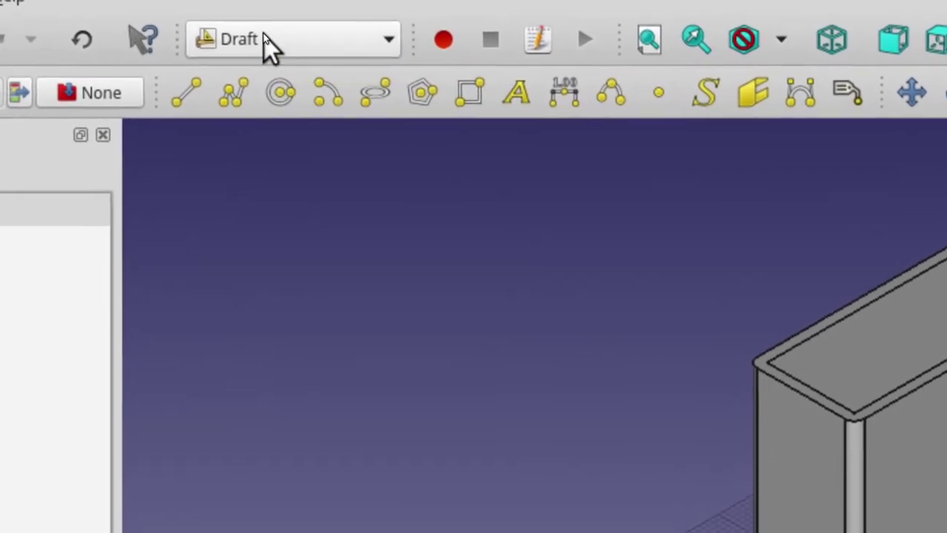
- In the Part workbench, extrude the ShapeString 3 mm as a solid
click(264, 38)
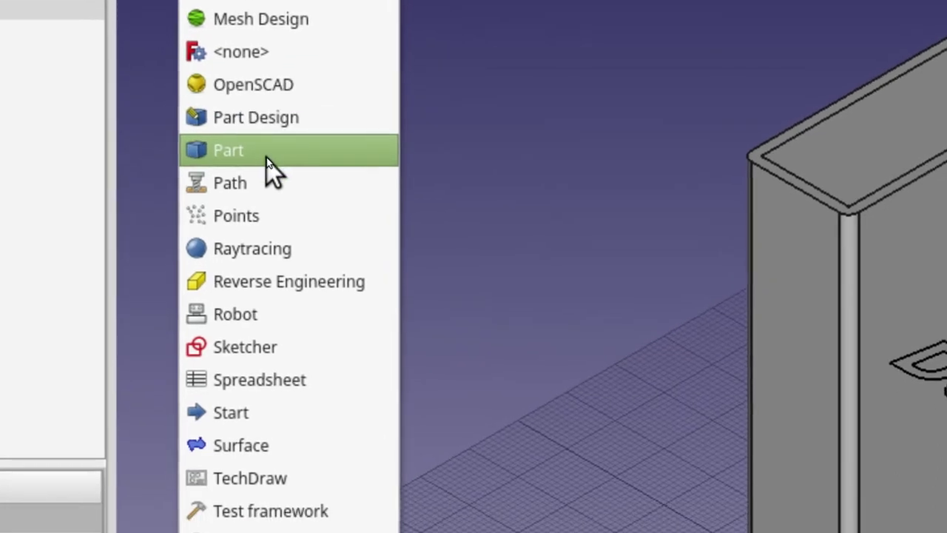
click(268, 154)
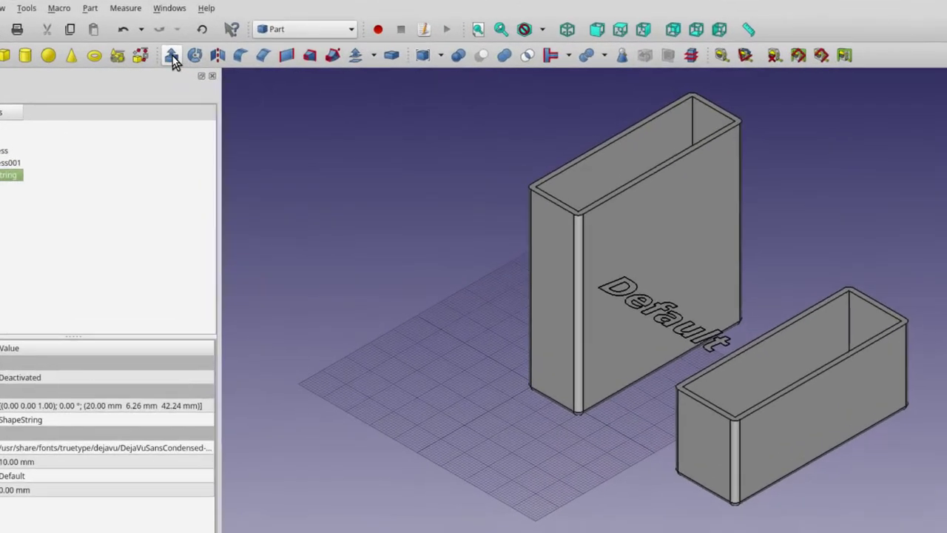
click(172, 56)
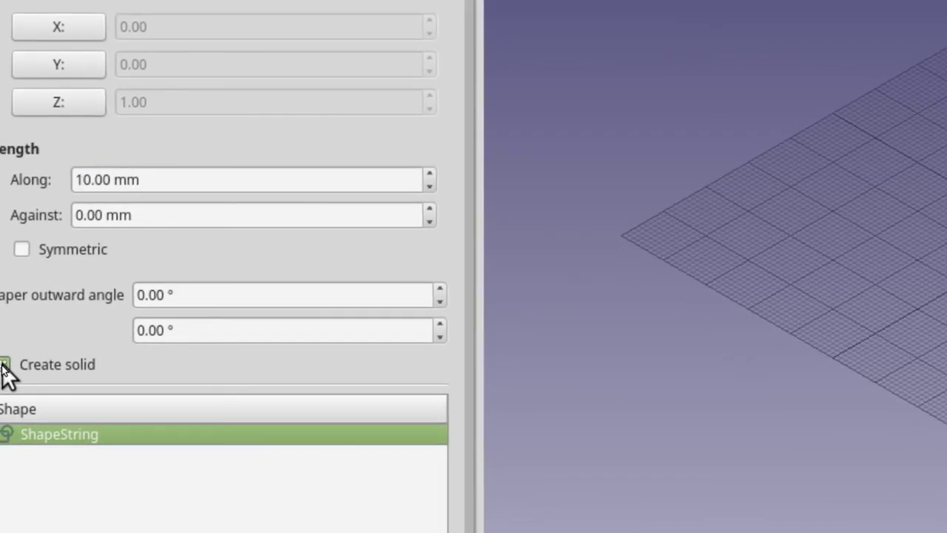
click(4, 364)
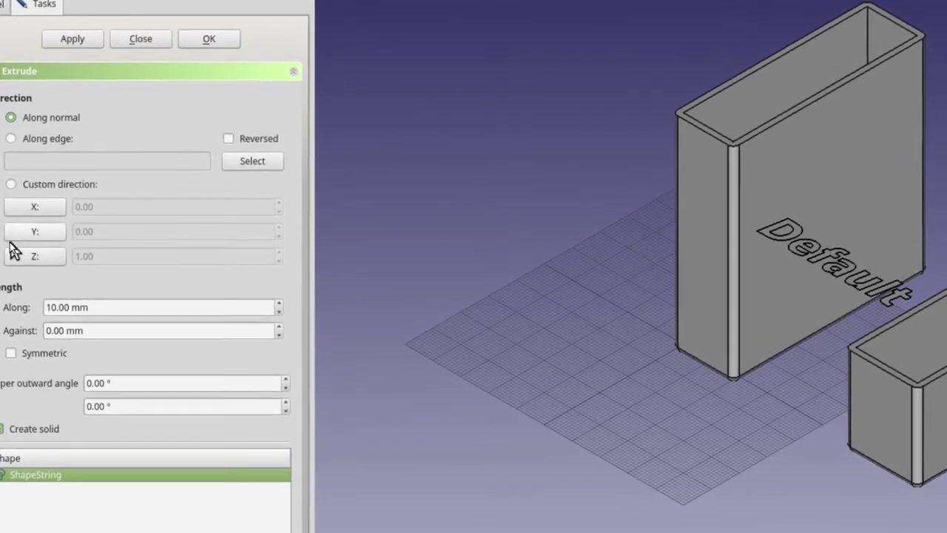
double_click(40, 284)
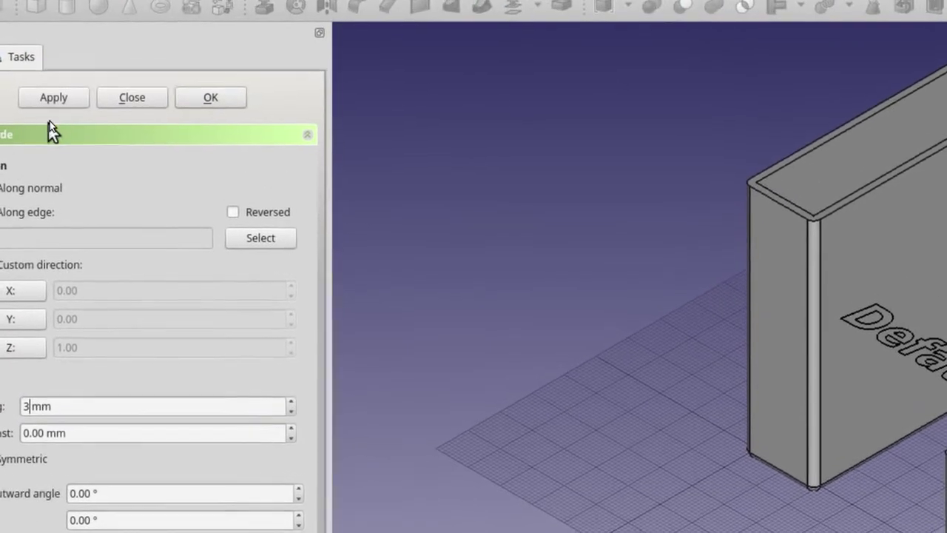
click(52, 109)
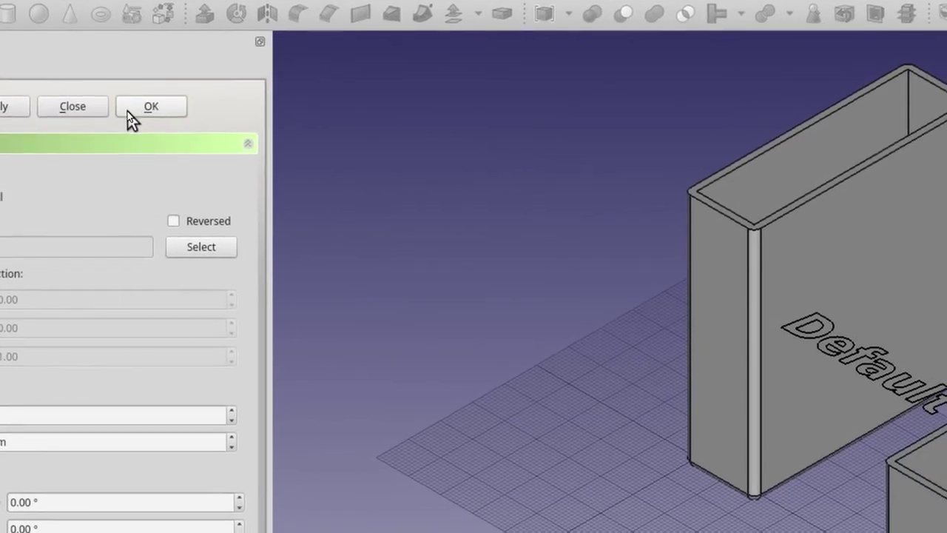
click(128, 110)
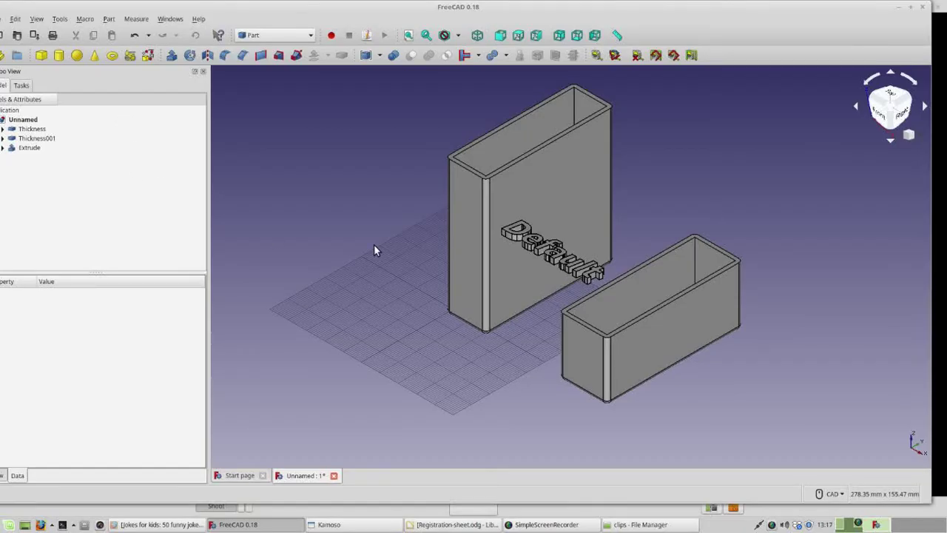
- Open Transform on Extrude and move the text back and sideways toward the box face
click(547, 198)
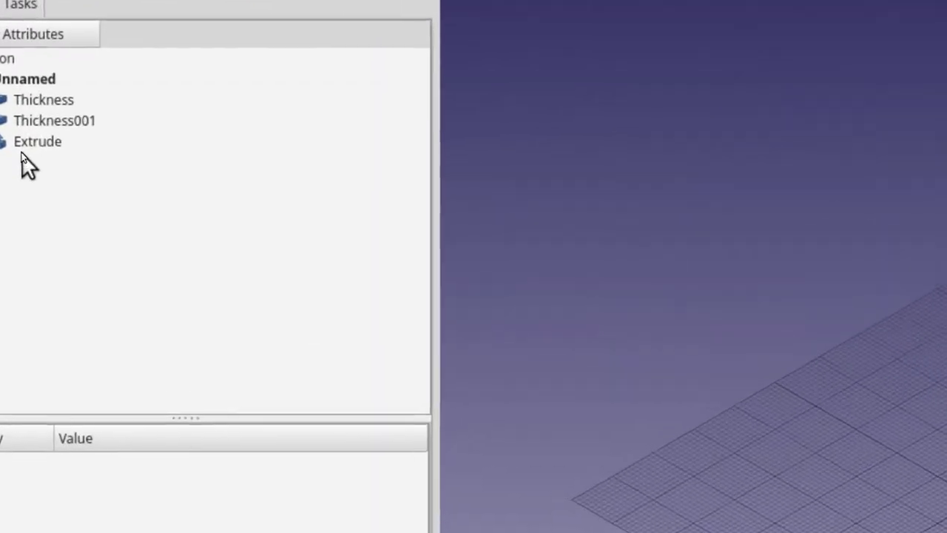
right_click(11, 147)
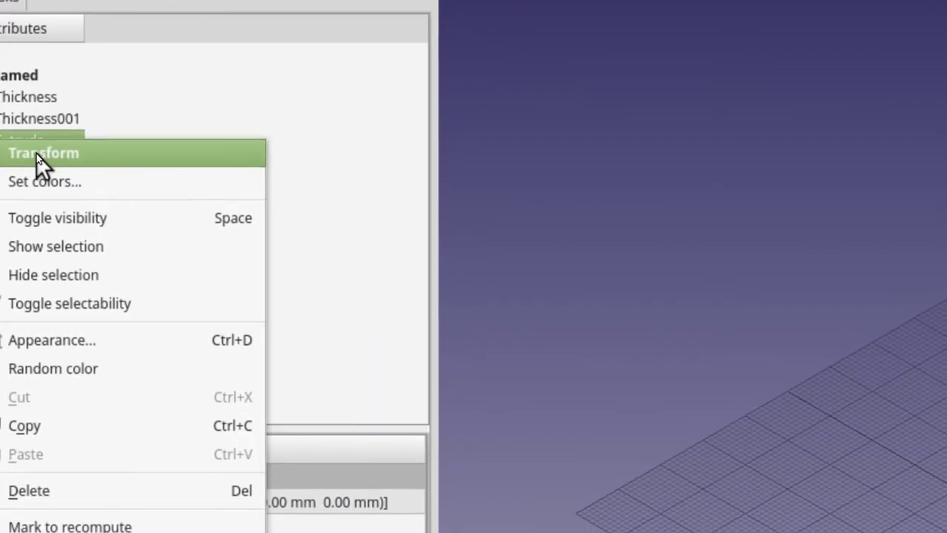
click(35, 154)
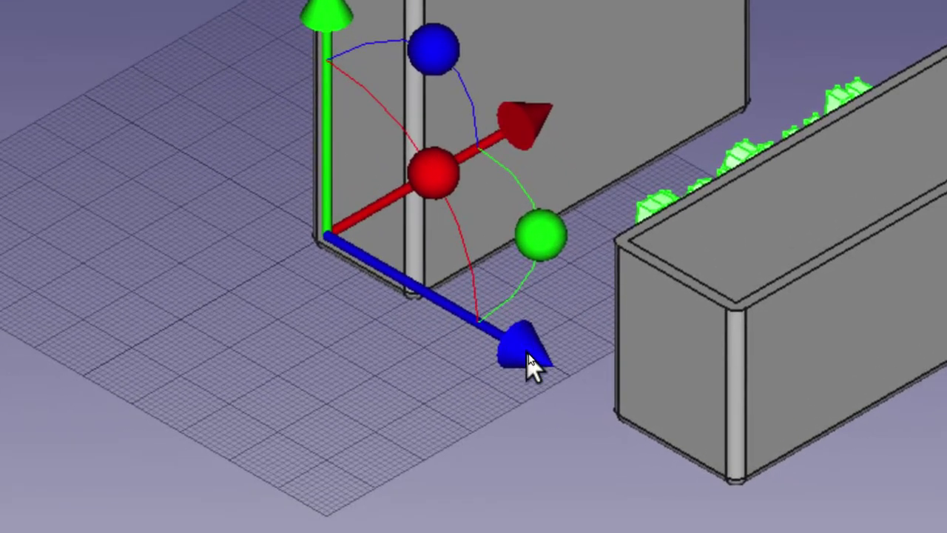
drag(511, 425, 420, 404)
mouse_move(497, 351)
mouse_down()
mouse_move(479, 331)
mouse_move(485, 340)
mouse_up()
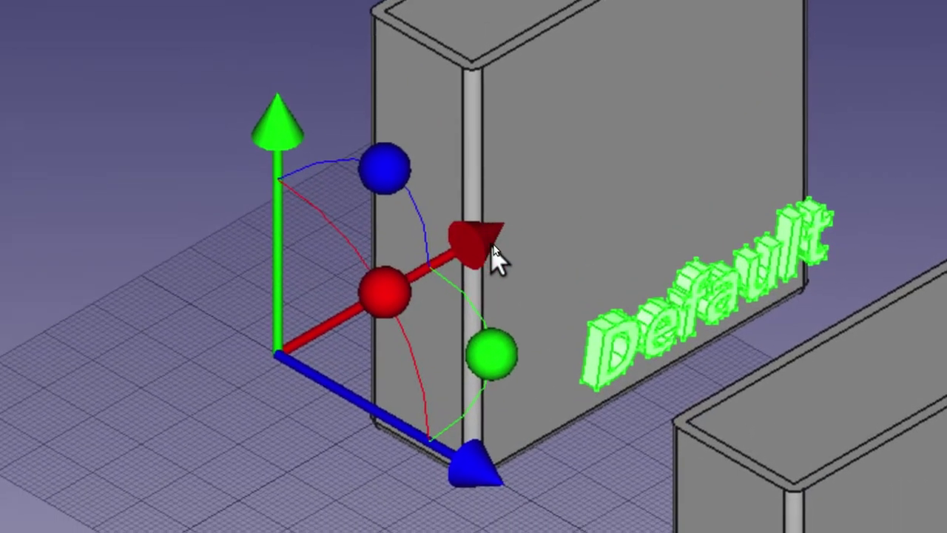
mouse_move(493, 249)
mouse_down()
mouse_move(485, 244)
mouse_move(478, 259)
mouse_up()
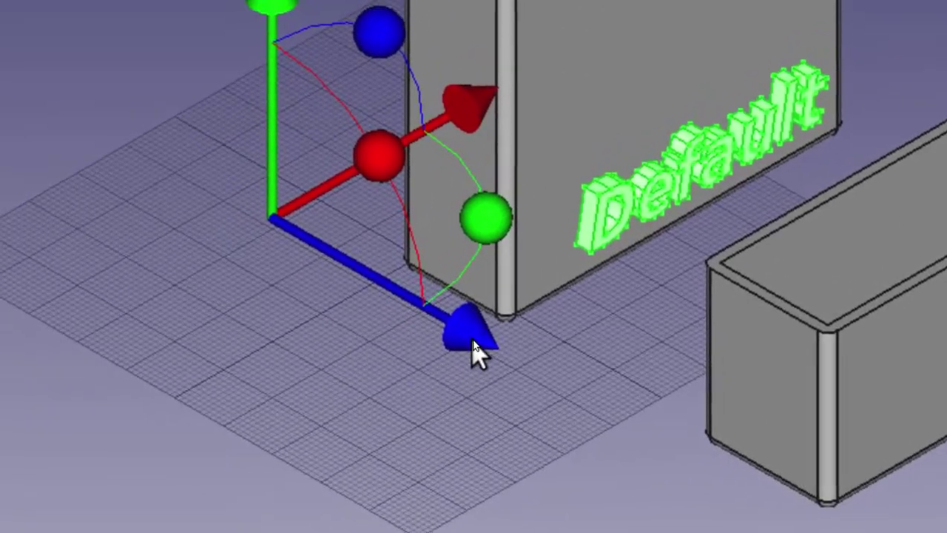
- Fine-tune the Default text's sideways and vertical position on the box side
drag(448, 428, 447, 426)
drag(473, 344, 473, 353)
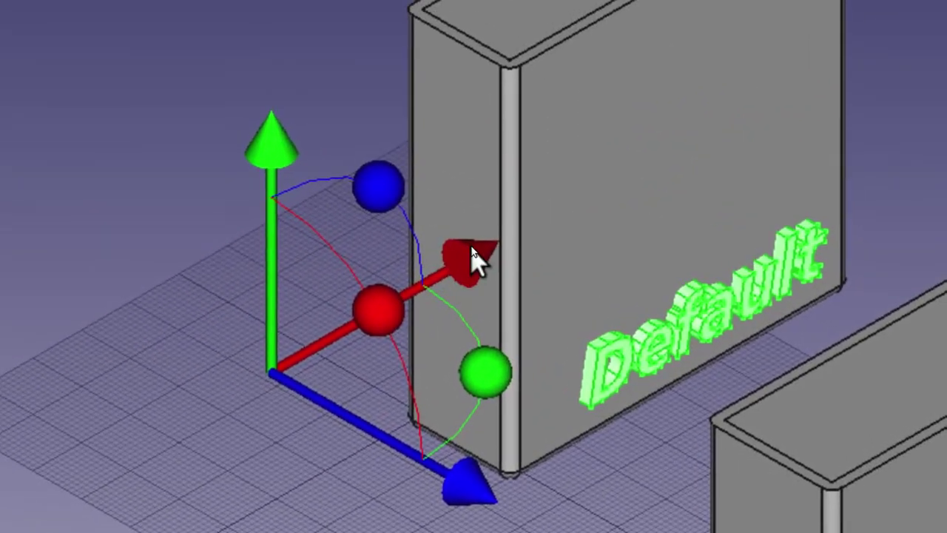
drag(472, 249, 468, 250)
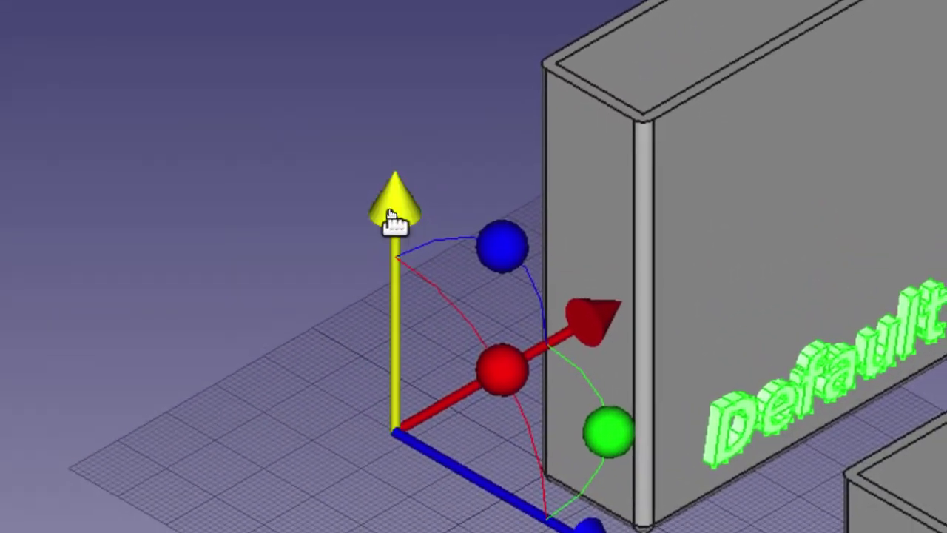
drag(391, 215, 392, 108)
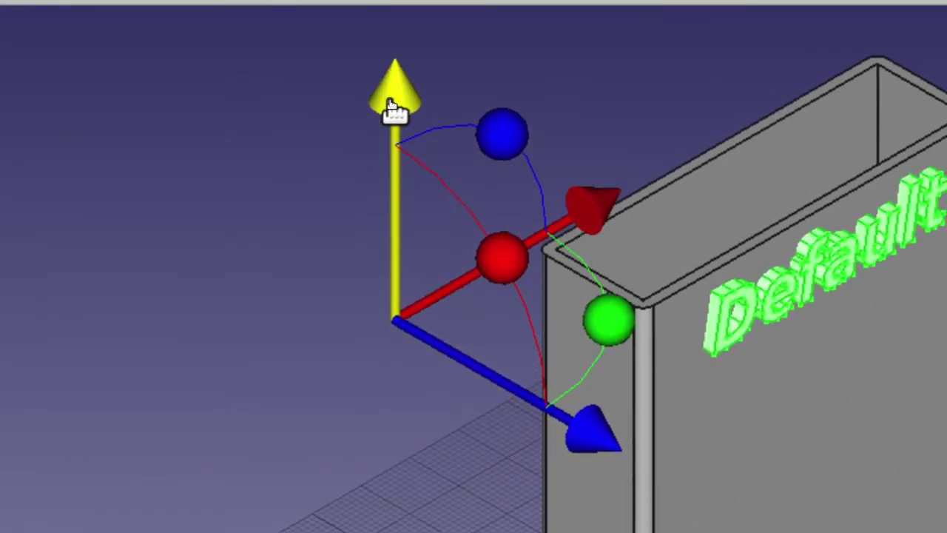
drag(392, 107, 386, 149)
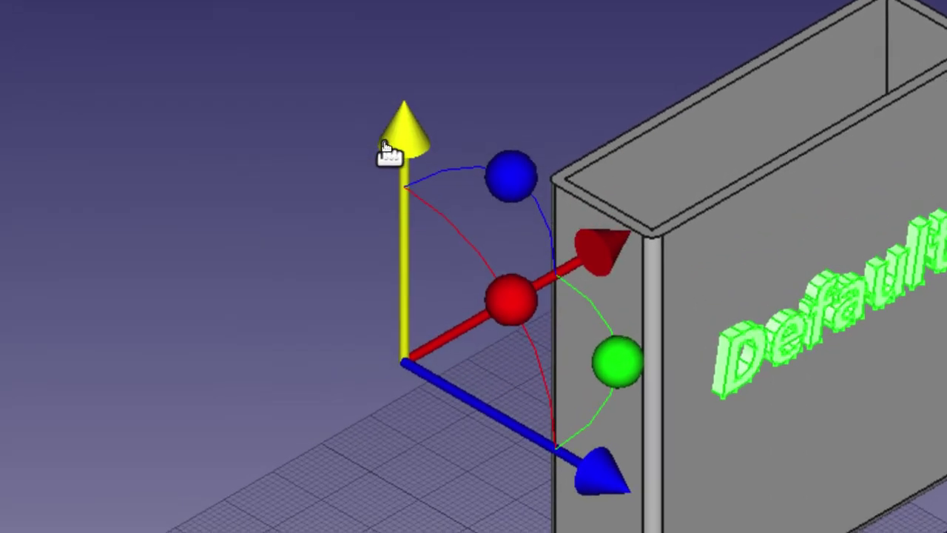
drag(386, 154, 391, 148)
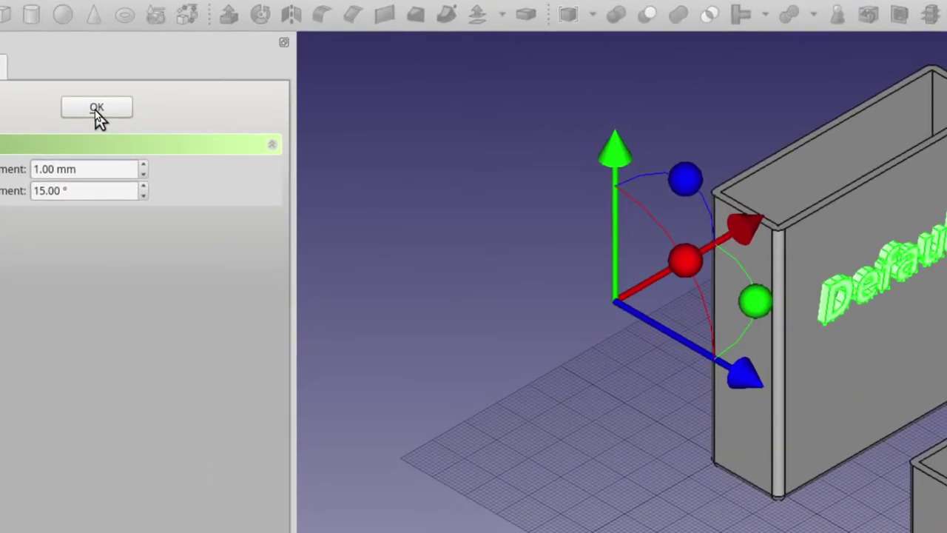
- Confirm the text placement, then copy Extrude with its dependencies and paste it as Extrude001
click(96, 108)
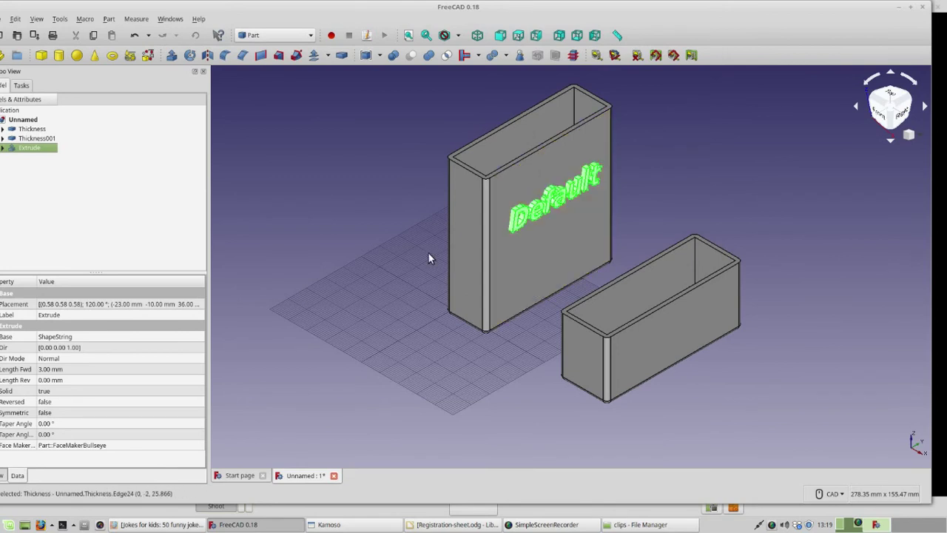
right_click(25, 153)
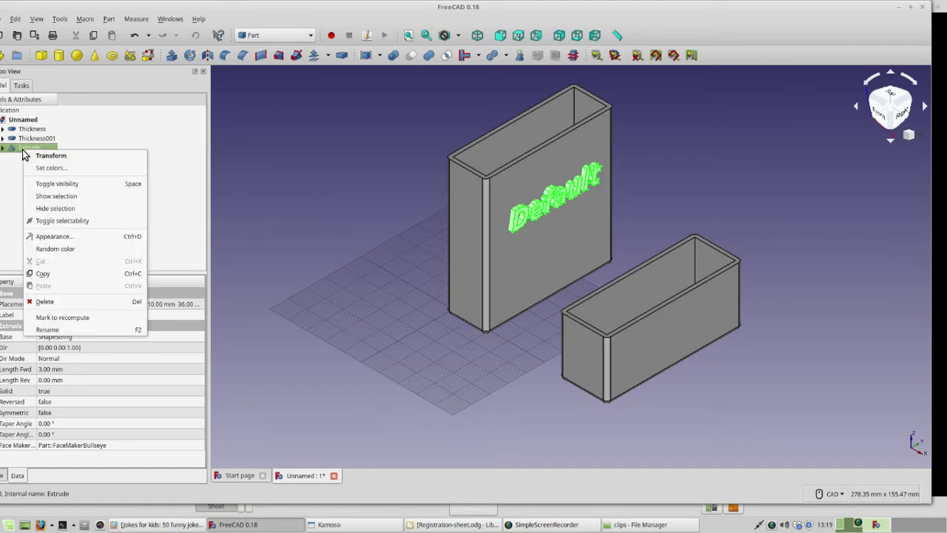
click(51, 273)
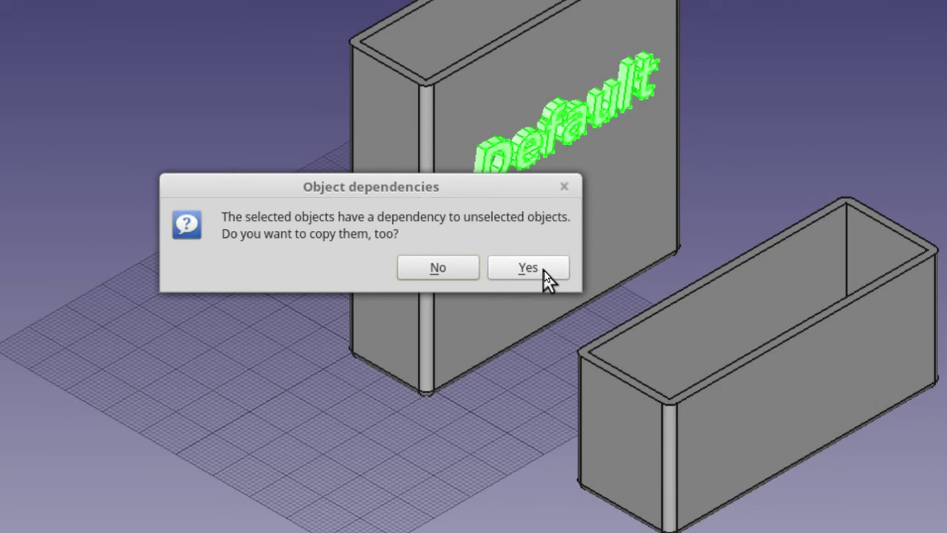
click(545, 271)
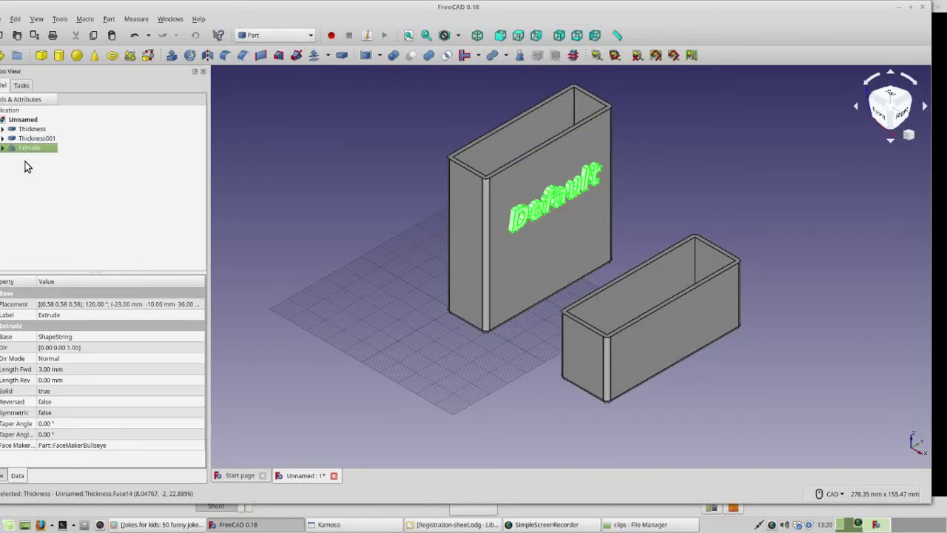
right_click(25, 161)
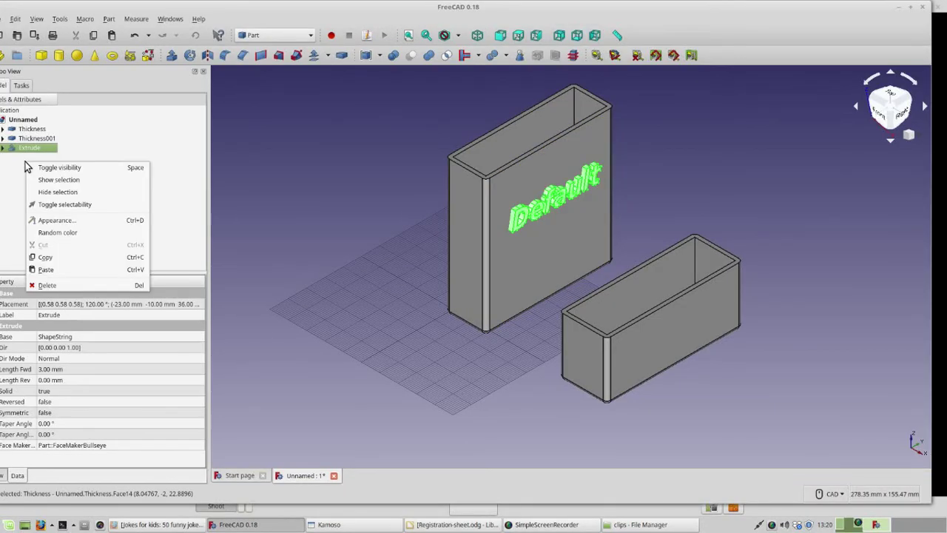
click(52, 271)
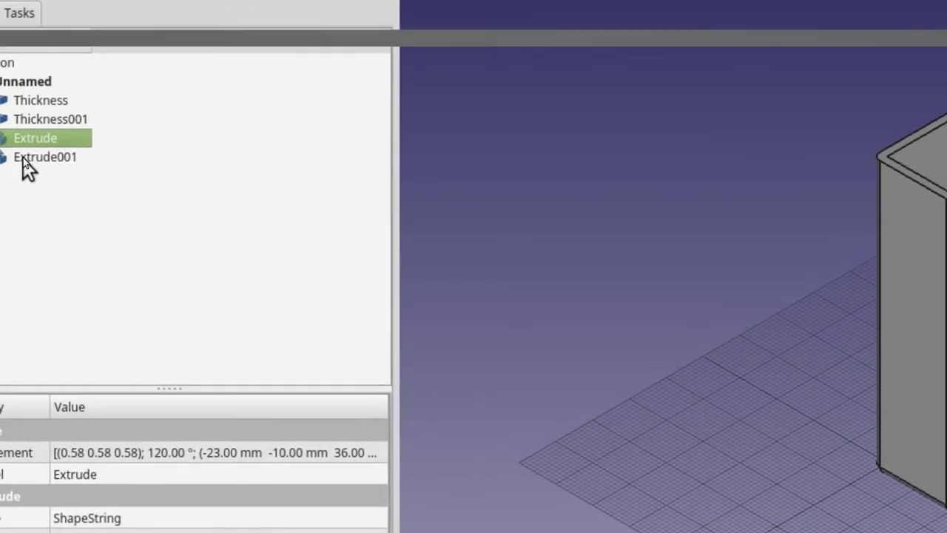
- Transform Extrude001 downward so it sits just below the original 'Default' text
right_click(26, 158)
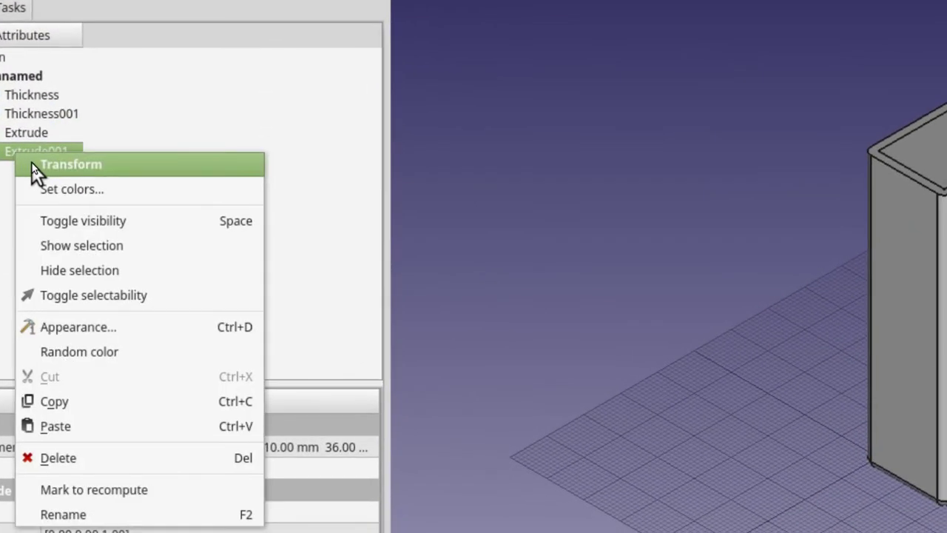
click(33, 167)
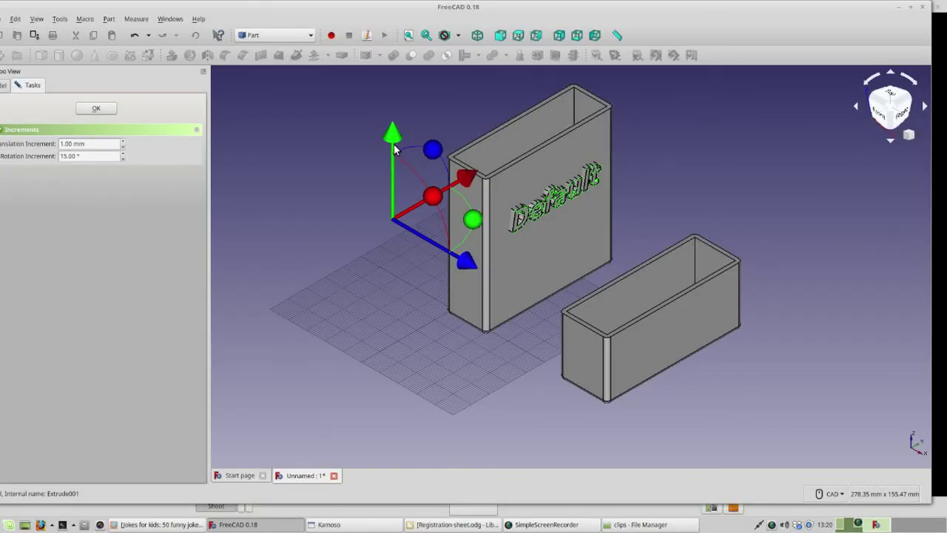
drag(392, 137, 392, 181)
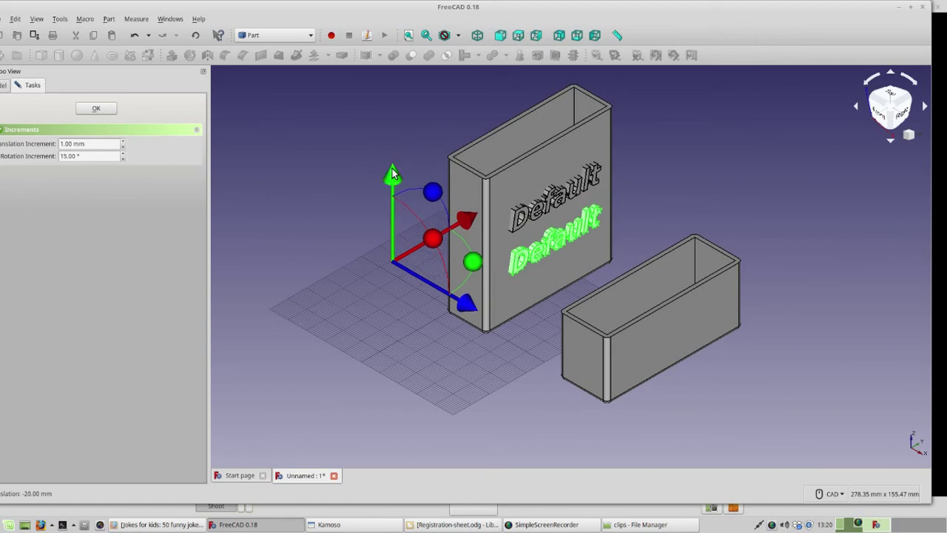
drag(392, 181, 392, 175)
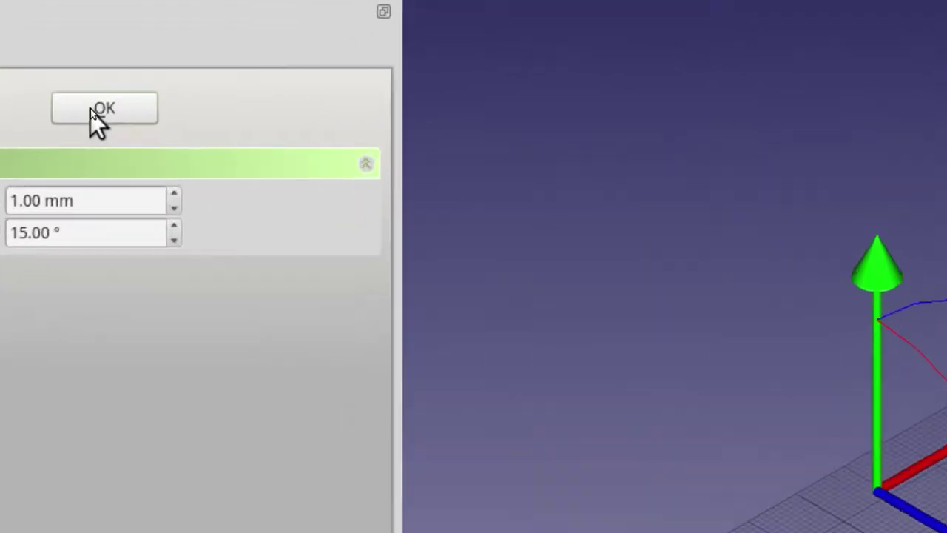
click(94, 110)
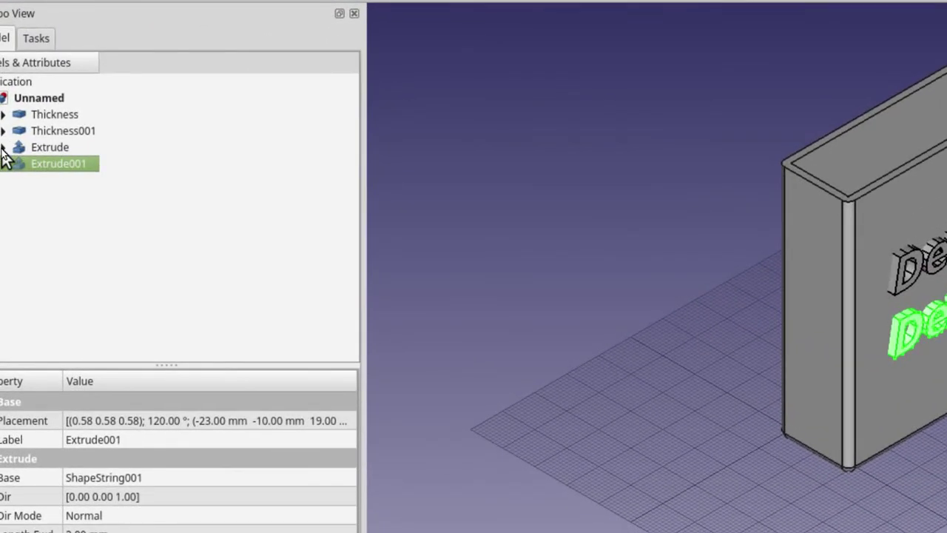
- Edit the first ShapeString's String property from Default to Ken's
click(3, 147)
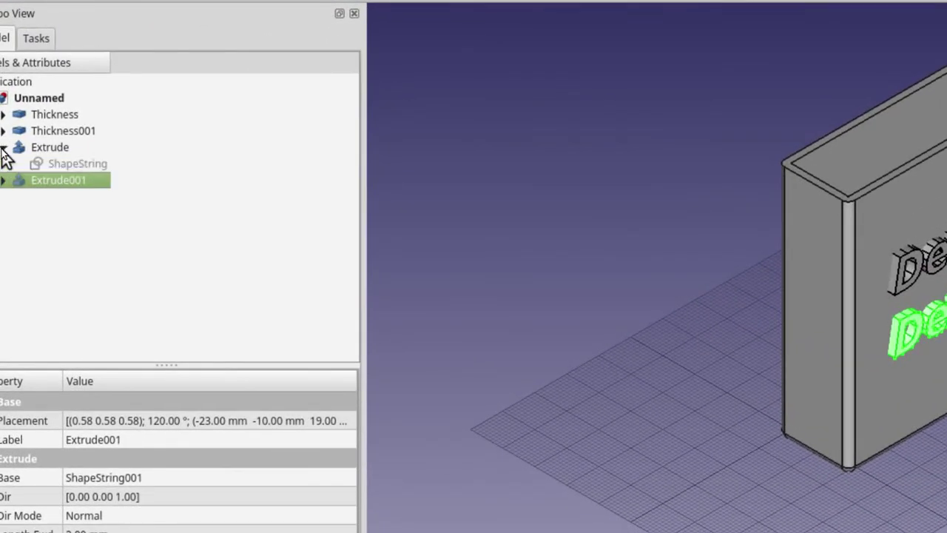
click(38, 162)
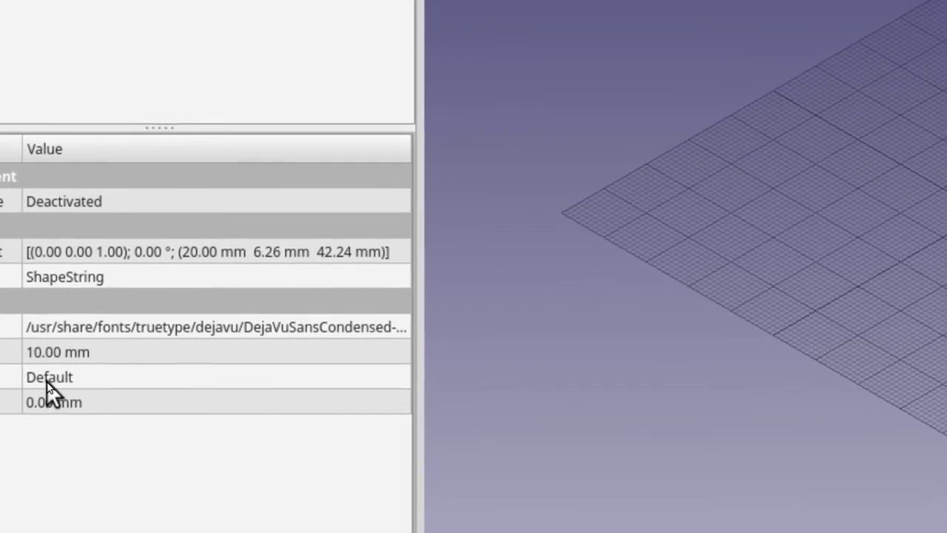
click(47, 379)
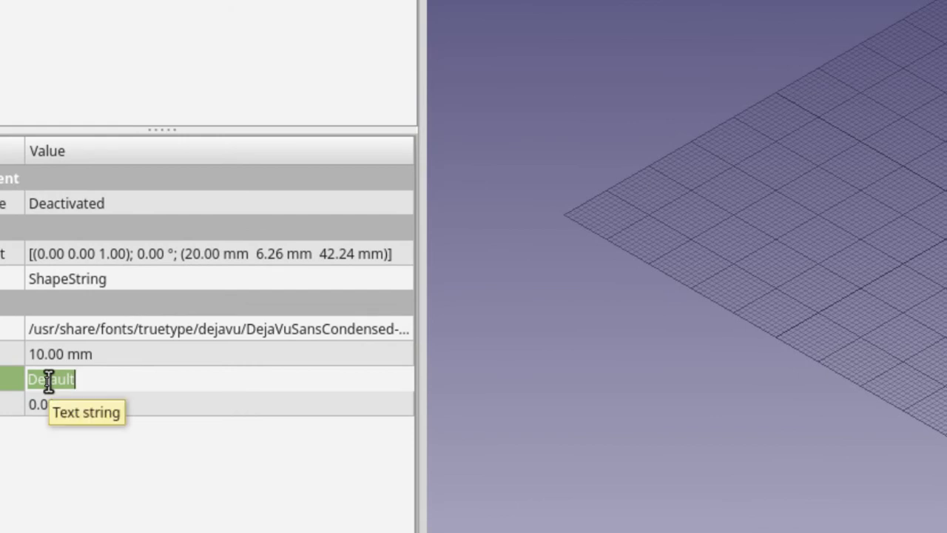
text(Ken's)
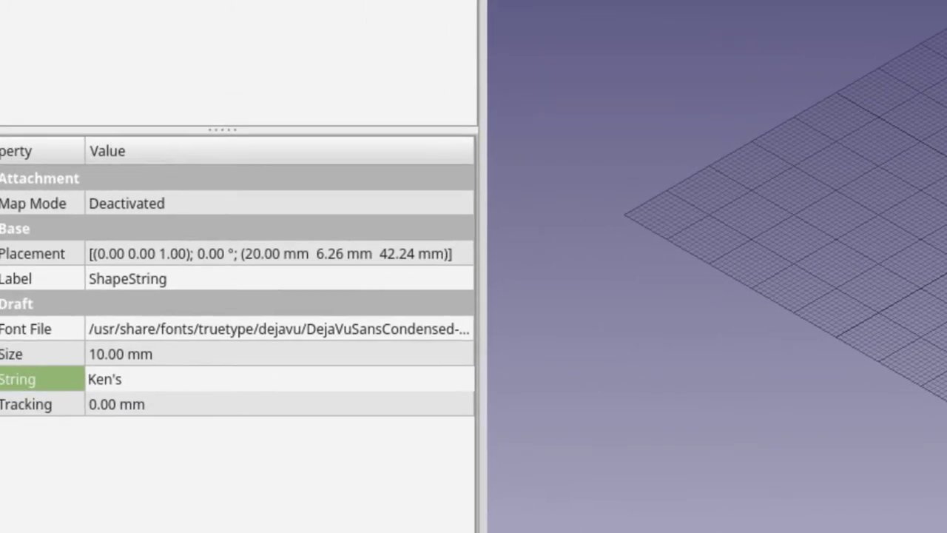
key(Return)
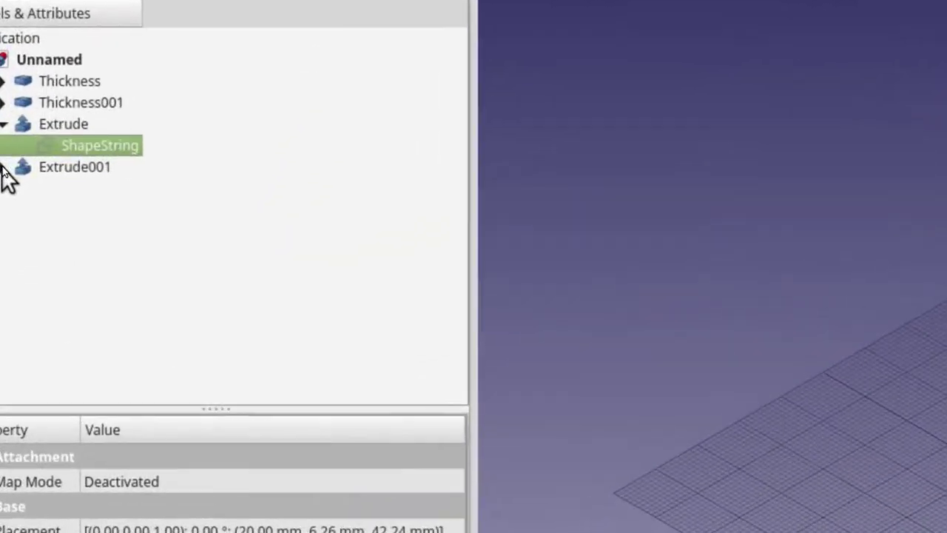
- Set ShapeString001's String to Cardbox, then open its tracking and size values
click(3, 167)
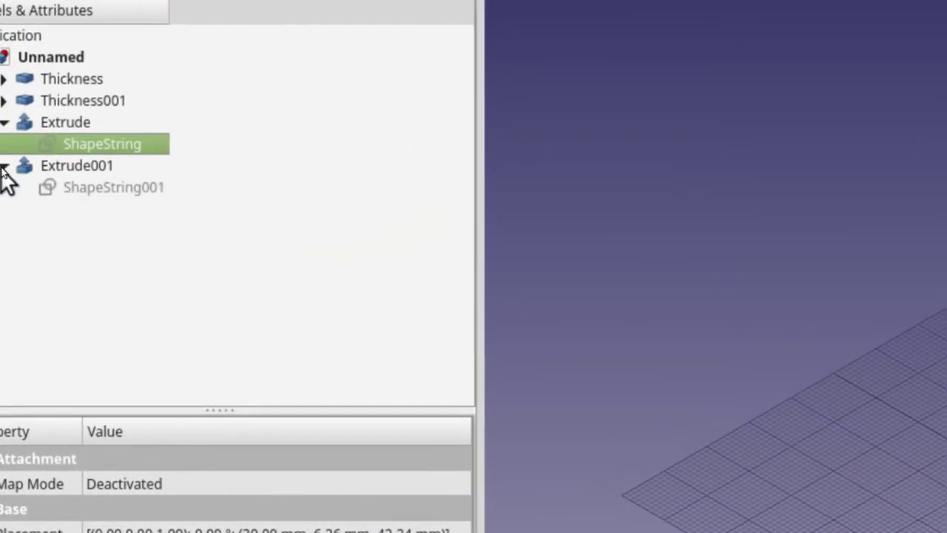
click(65, 185)
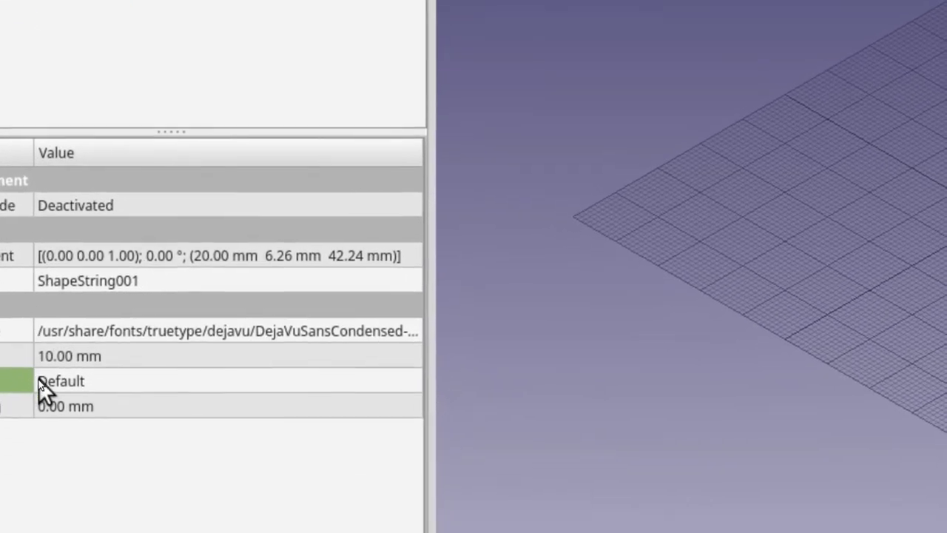
click(42, 413)
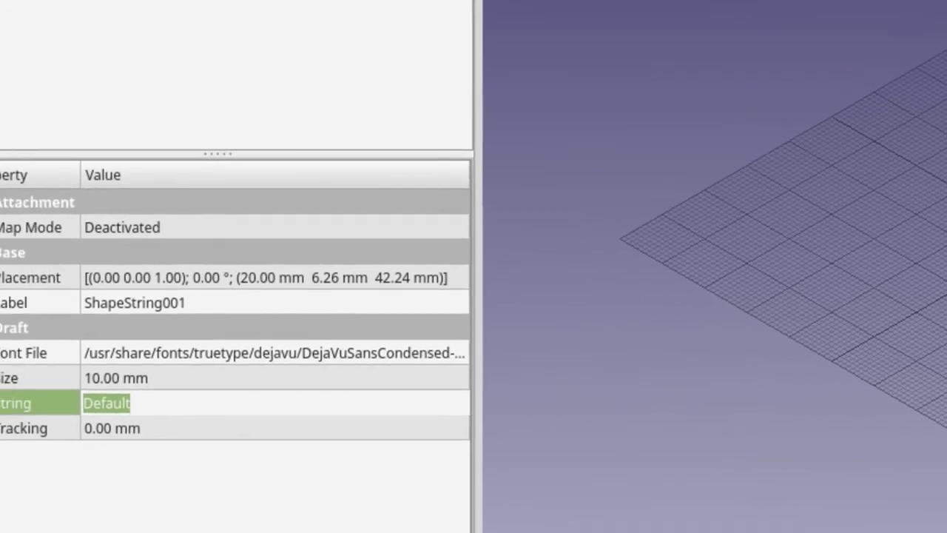
text(Cardbox)
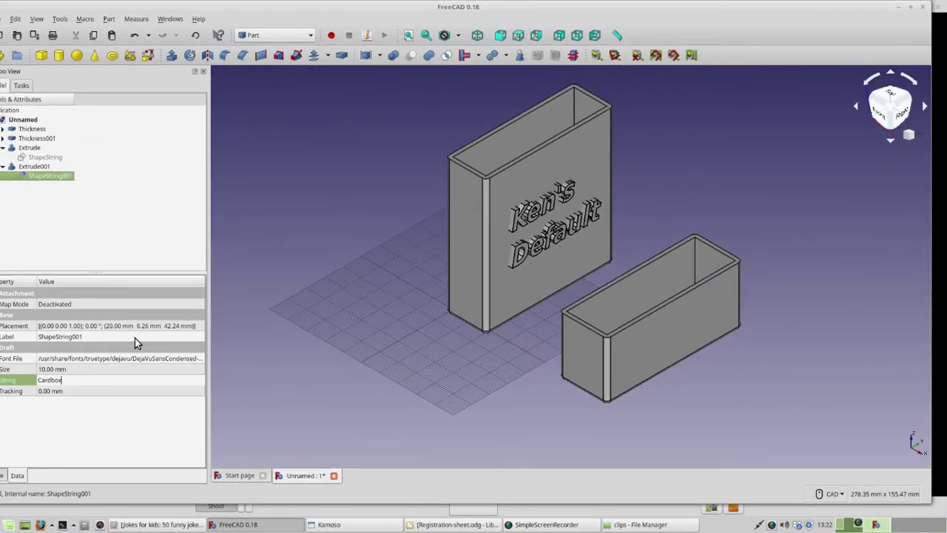
key(Return)
click(103, 390)
click(88, 369)
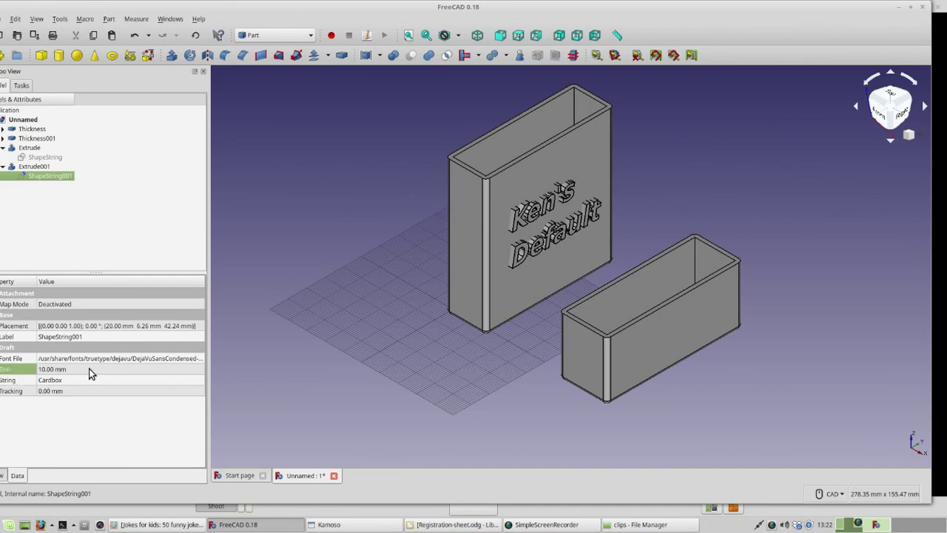
- Apply an unchanged Transform to Extrude001 twice so its lettering recomputes to Cardbox
right_click(27, 168)
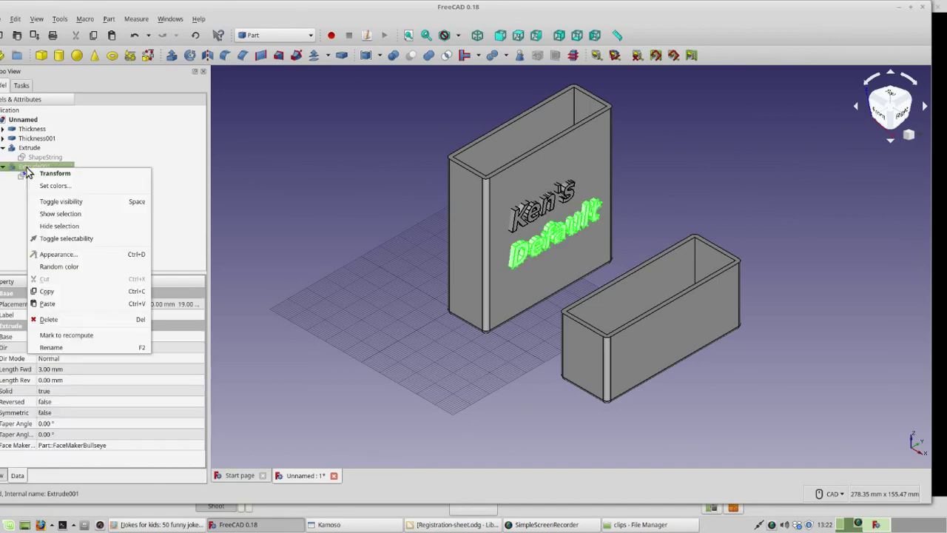
click(52, 173)
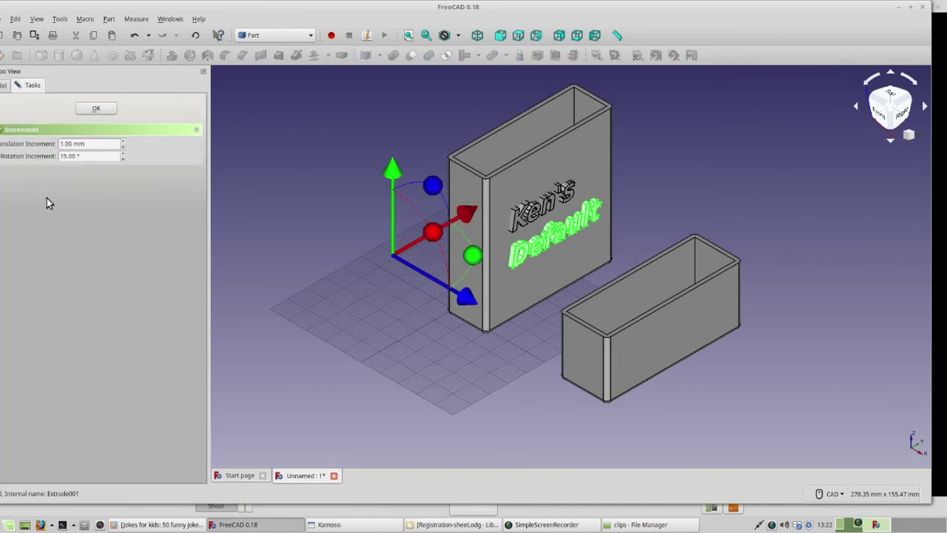
click(95, 109)
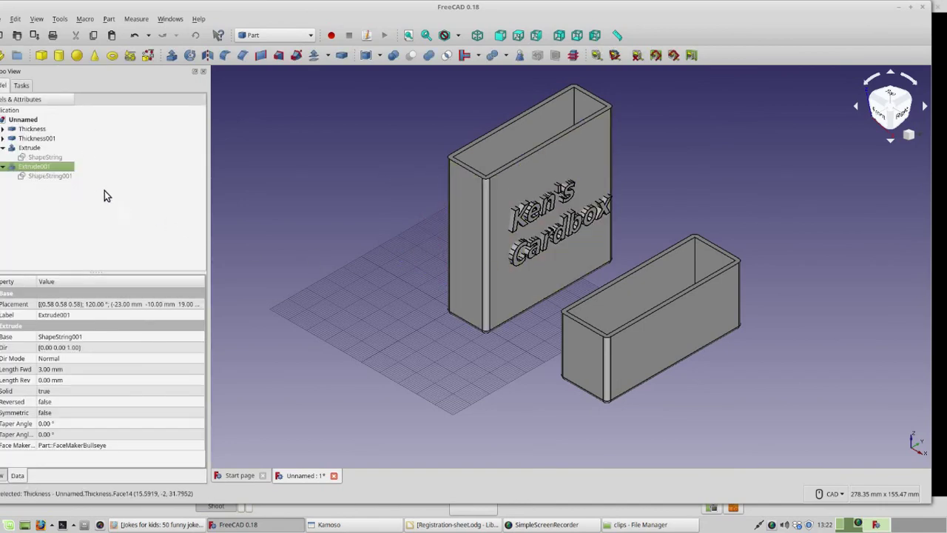
right_click(40, 170)
click(56, 175)
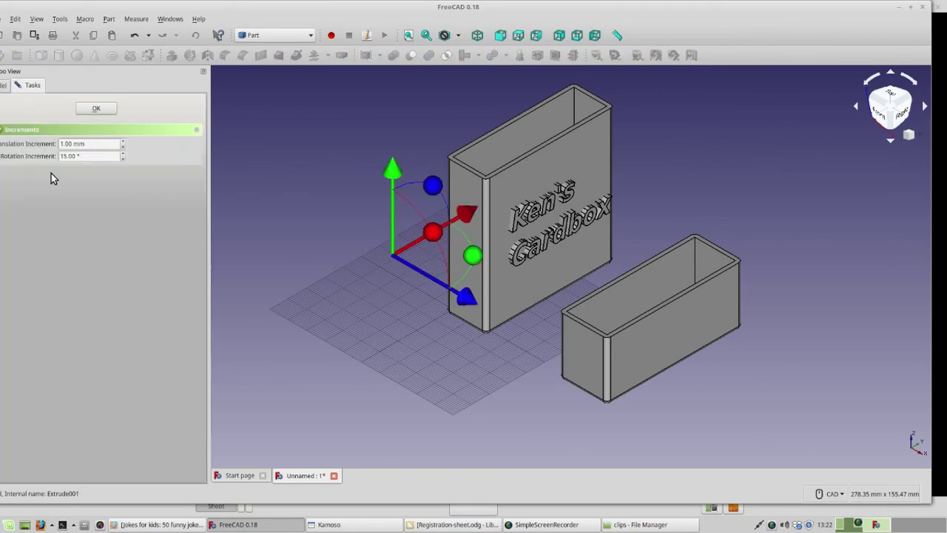
click(95, 109)
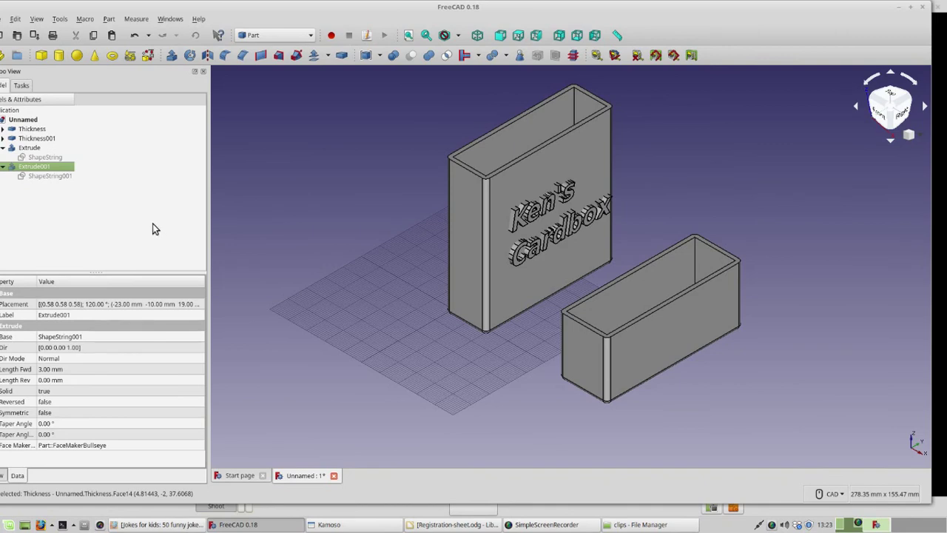
- Move the Cardbox extrusion (Extrude001) -6 mm along X, away from Ken's
right_click(34, 166)
click(59, 171)
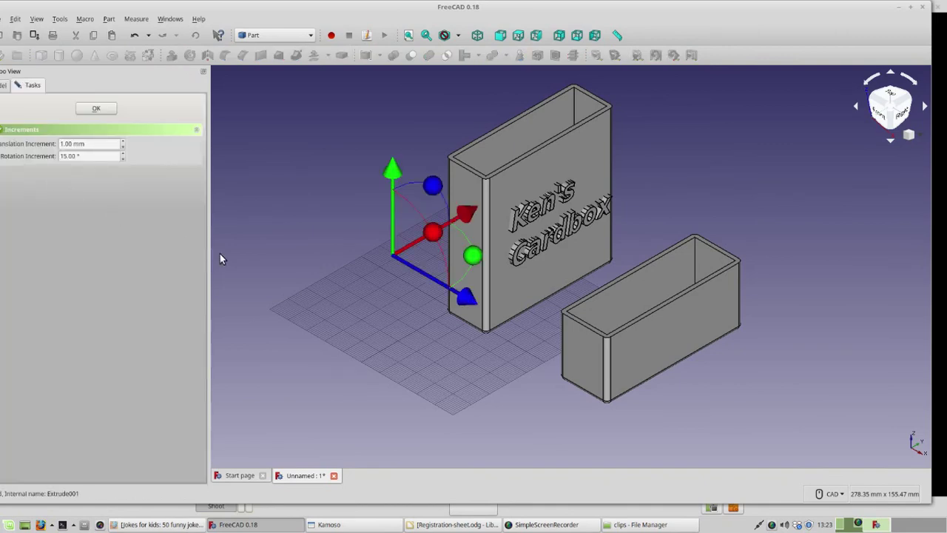
drag(465, 217, 455, 221)
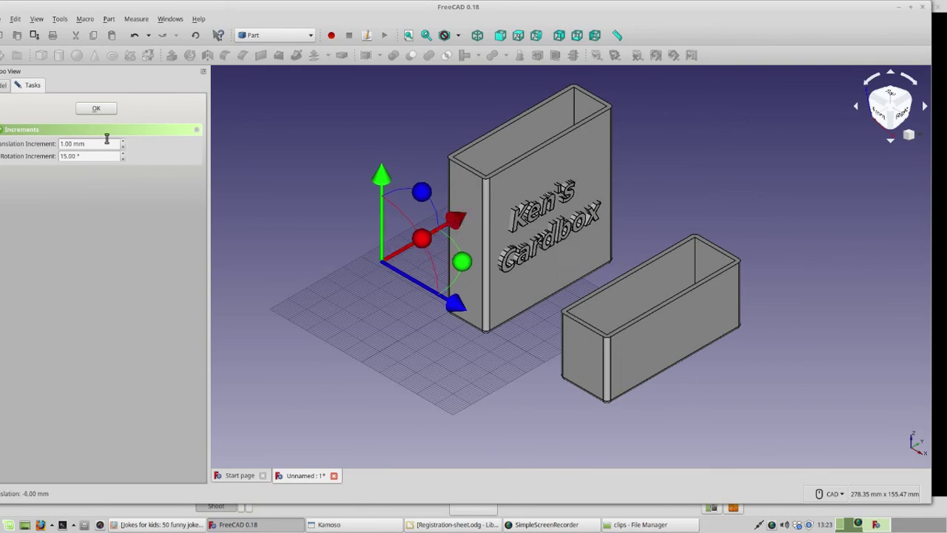
click(98, 109)
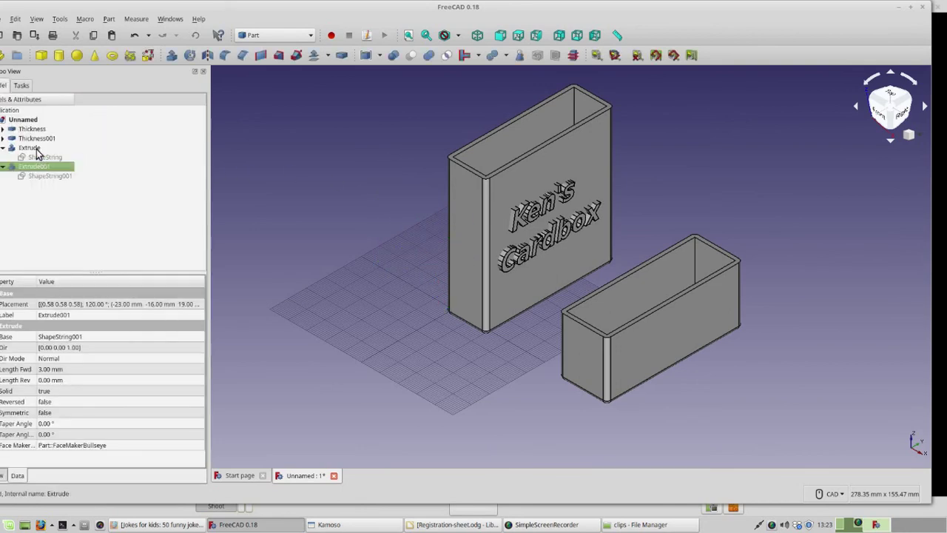
- Shift the Ken's extrusion (Extrude) +4 mm along X, then clear the selection
right_click(36, 149)
click(67, 155)
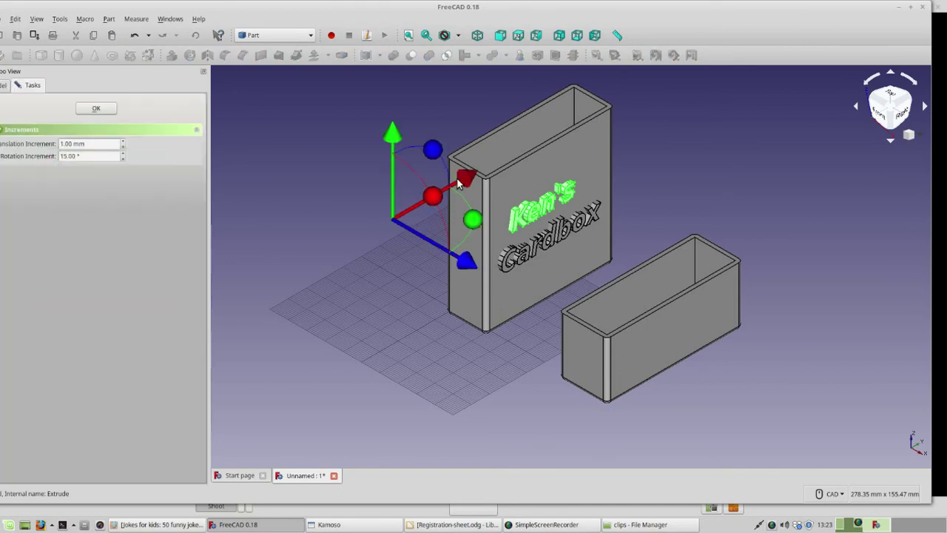
drag(464, 177, 472, 173)
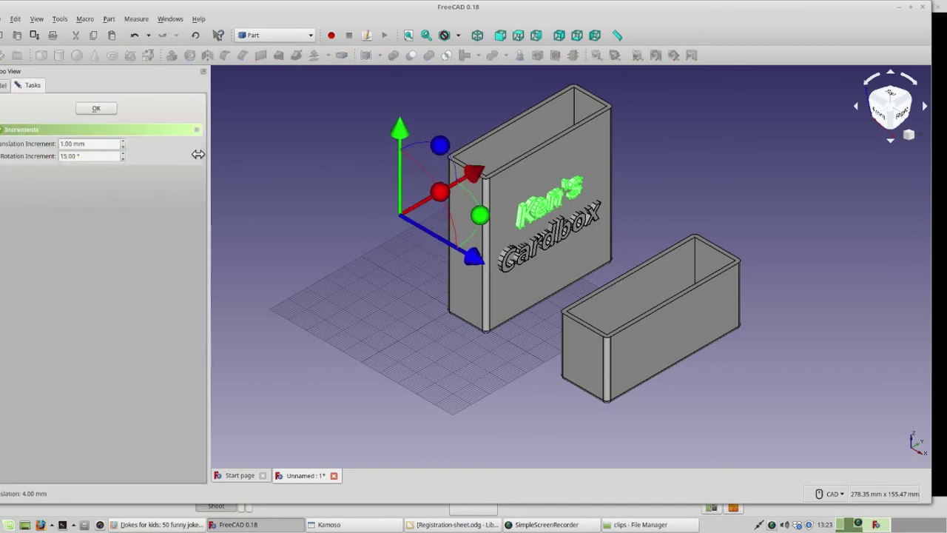
click(102, 110)
click(116, 205)
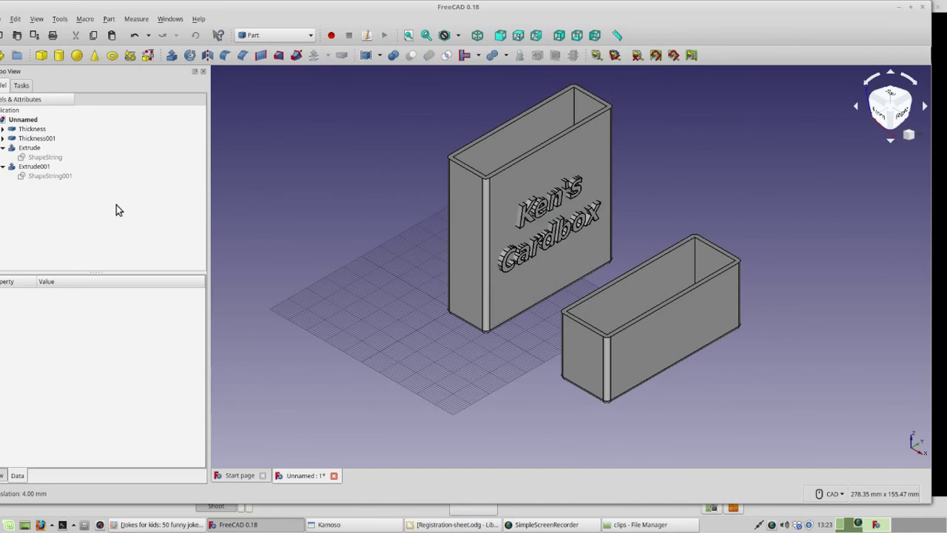